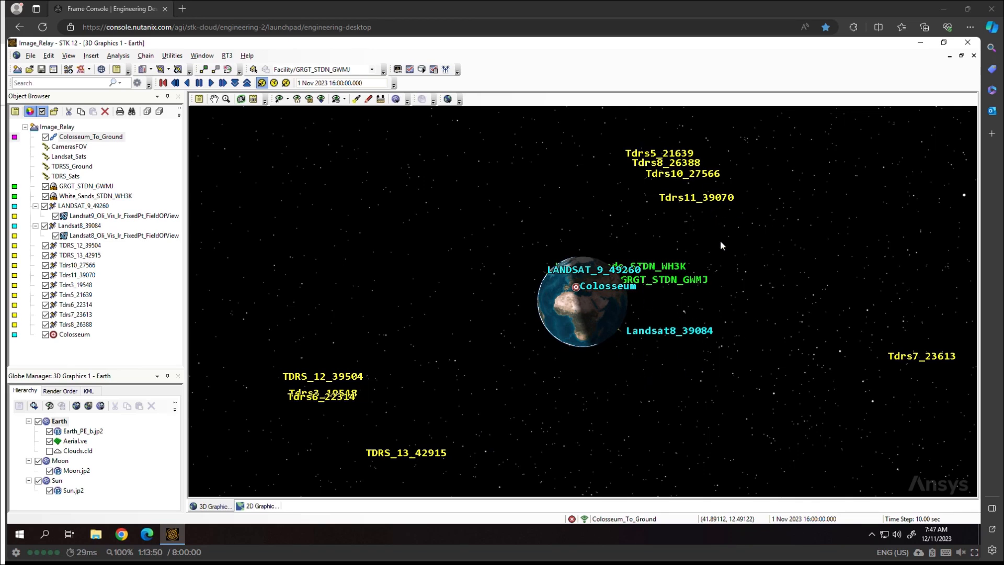
# - Examine the LANDSAT_9_49260 satellite and its sensor's ground footprint up close in 3D, and return to the whole-Earth view with the relay satellites
pyautogui.moveTo(703, 286); pyautogui.dragTo(569, 283)
pyautogui.moveTo(534, 339); pyautogui.dragTo(401, 304)
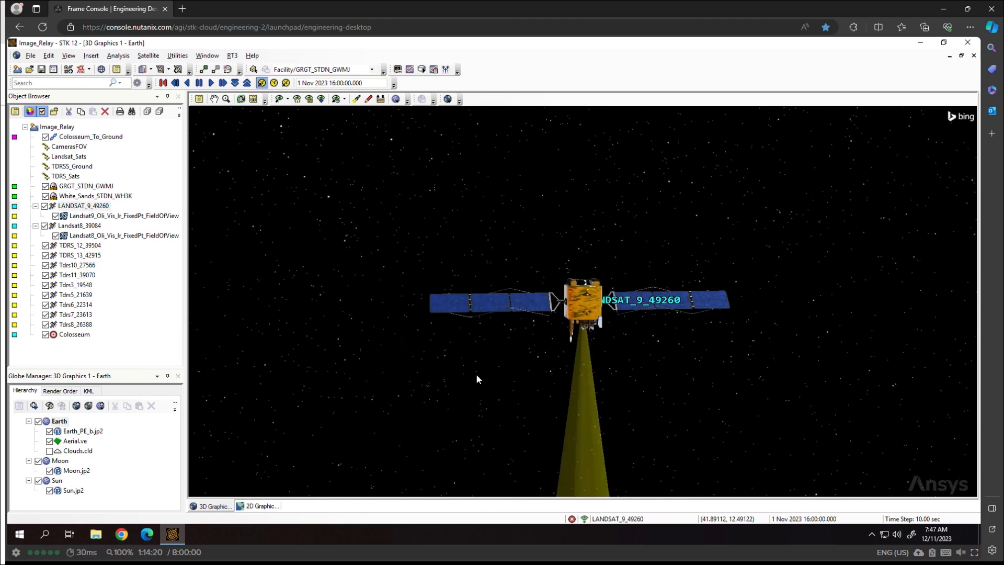
pyautogui.moveTo(476, 374); pyautogui.dragTo(485, 266)
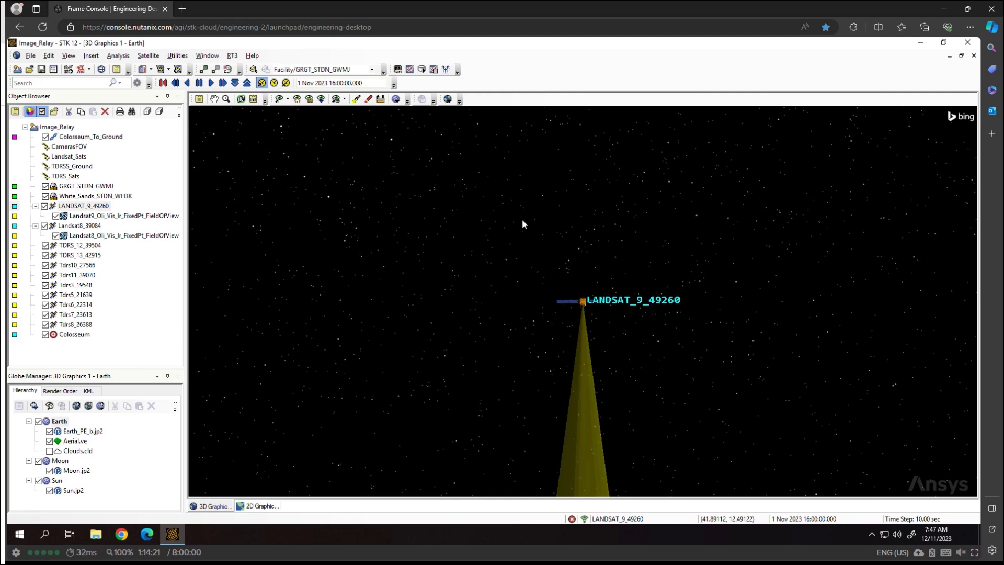
pyautogui.moveTo(522, 220); pyautogui.dragTo(532, 397)
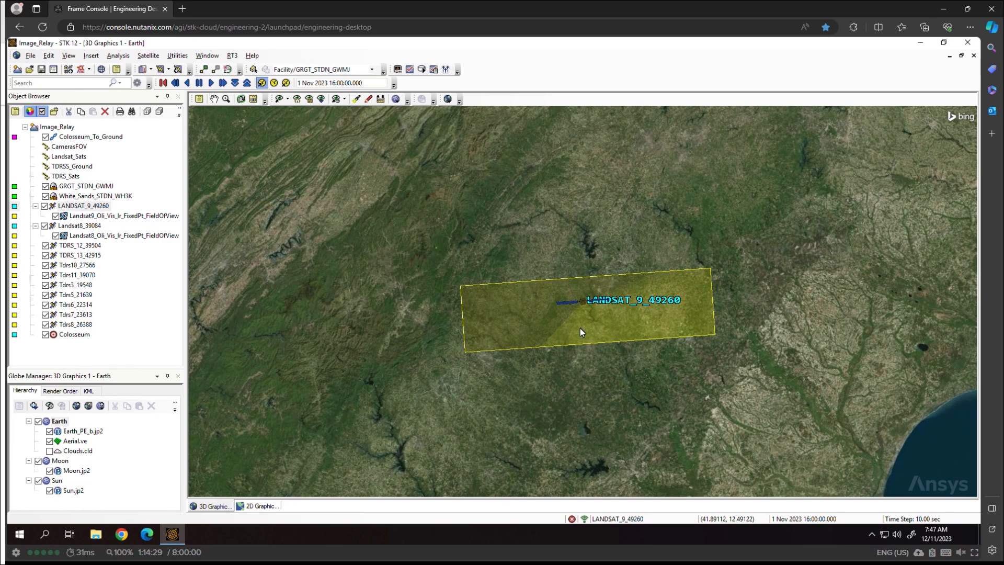
pyautogui.moveTo(579, 328); pyautogui.dragTo(581, 259)
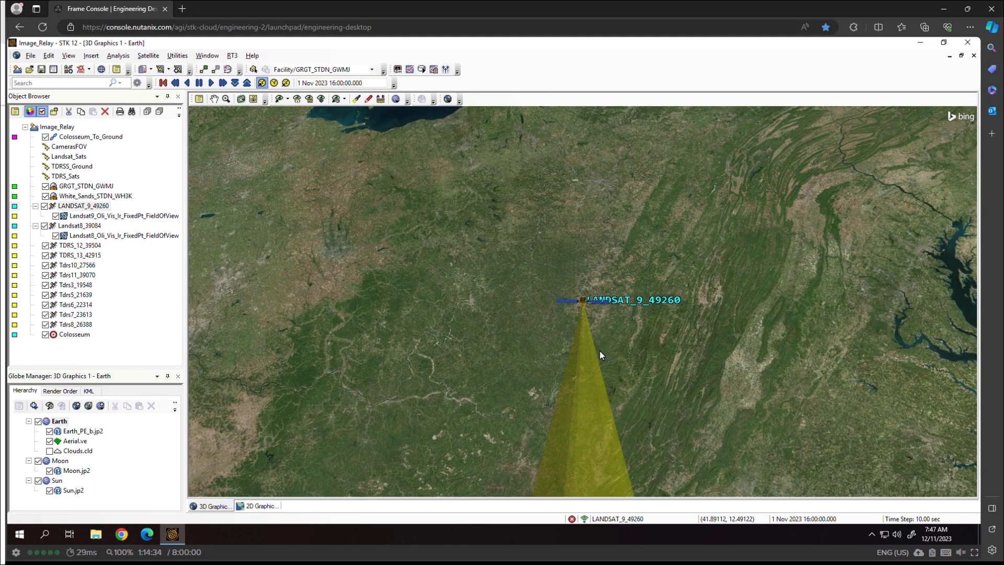
pyautogui.click(294, 102)
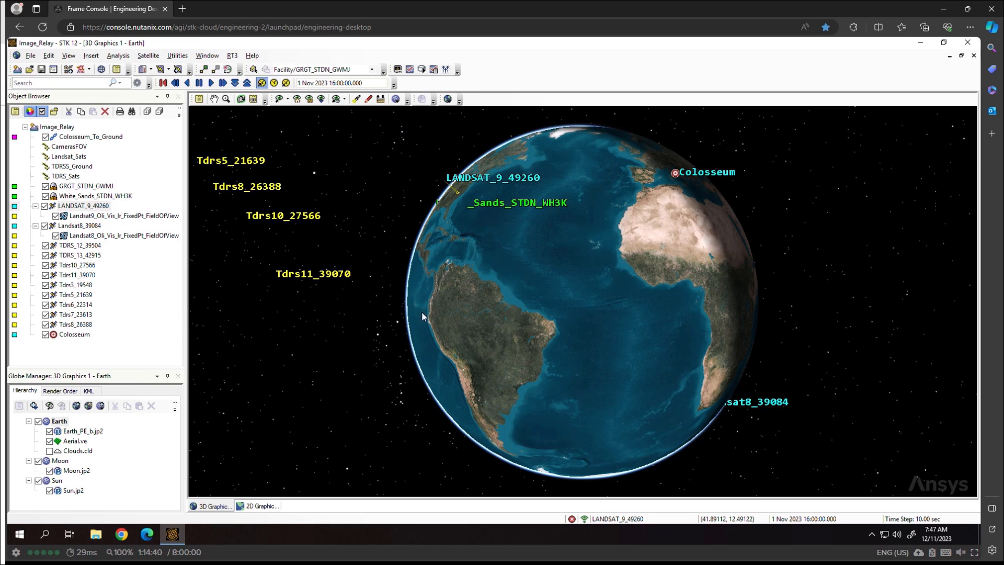
pyautogui.moveTo(419, 311); pyautogui.dragTo(533, 375)
pyautogui.moveTo(532, 364); pyautogui.dragTo(524, 298)
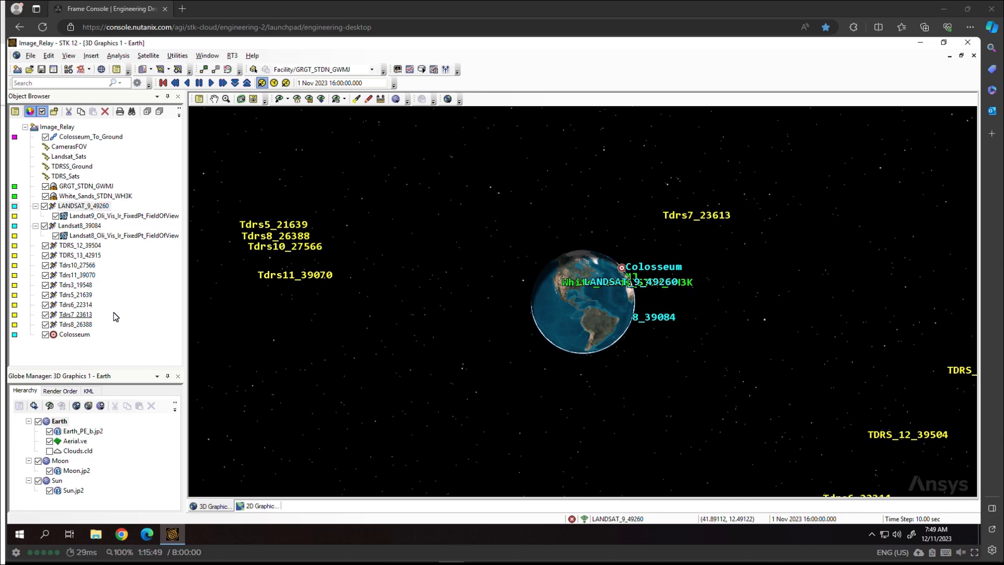
# - Open the properties of the Colosseum_To_Ground chain and set its start object to Colosseum
pyautogui.click(87, 140)
pyautogui.rightClick(88, 142)
pyautogui.click(112, 148)
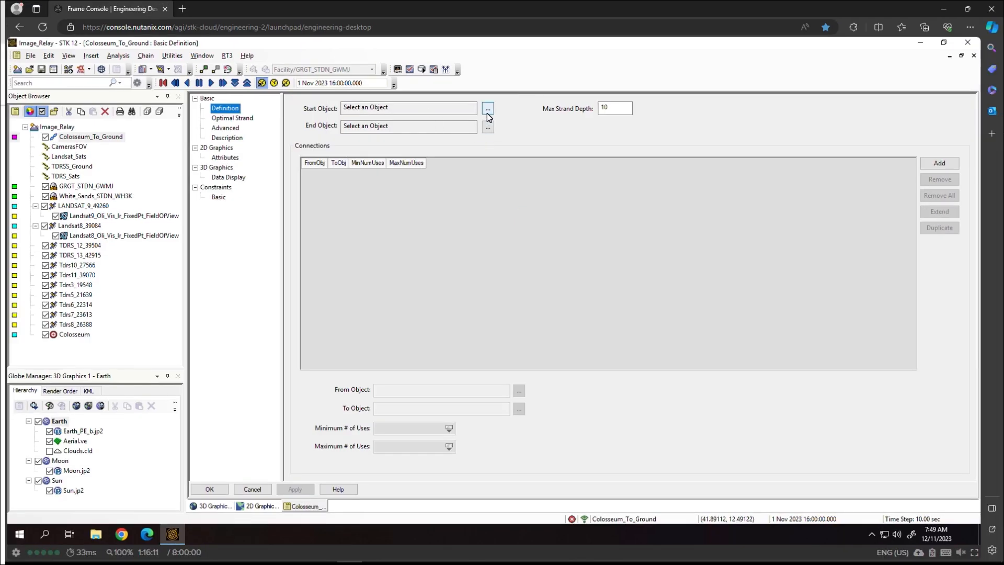
pyautogui.click(487, 111)
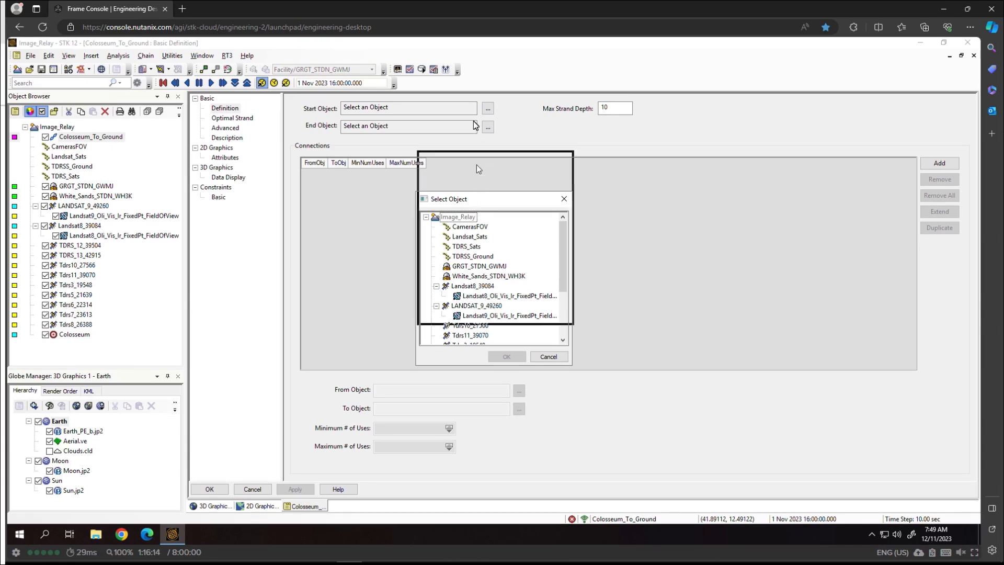
pyautogui.moveTo(476, 165); pyautogui.dragTo(473, 120)
pyautogui.scroll(-2, 497, 203)
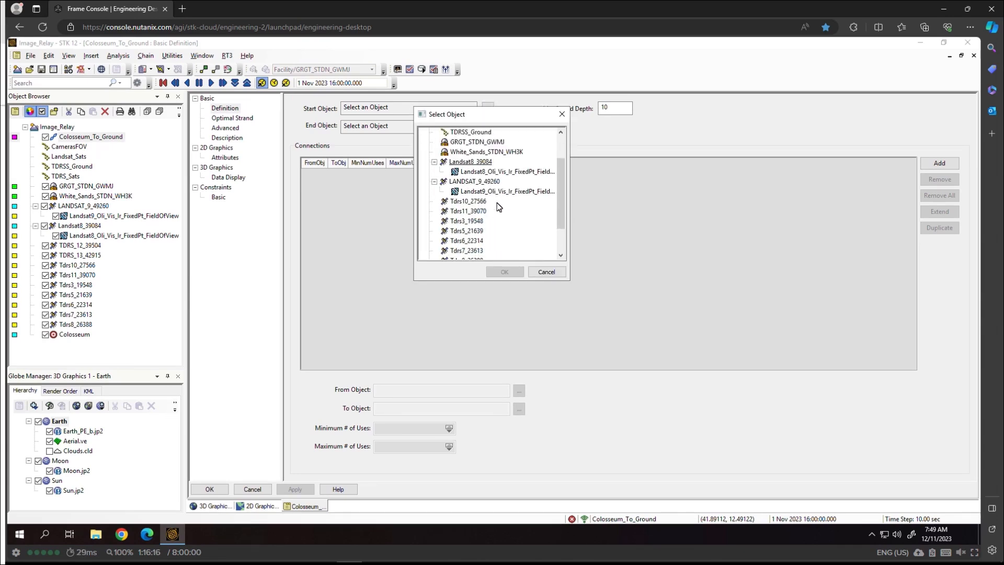
pyautogui.scroll(-2, 497, 207)
pyautogui.click(465, 252)
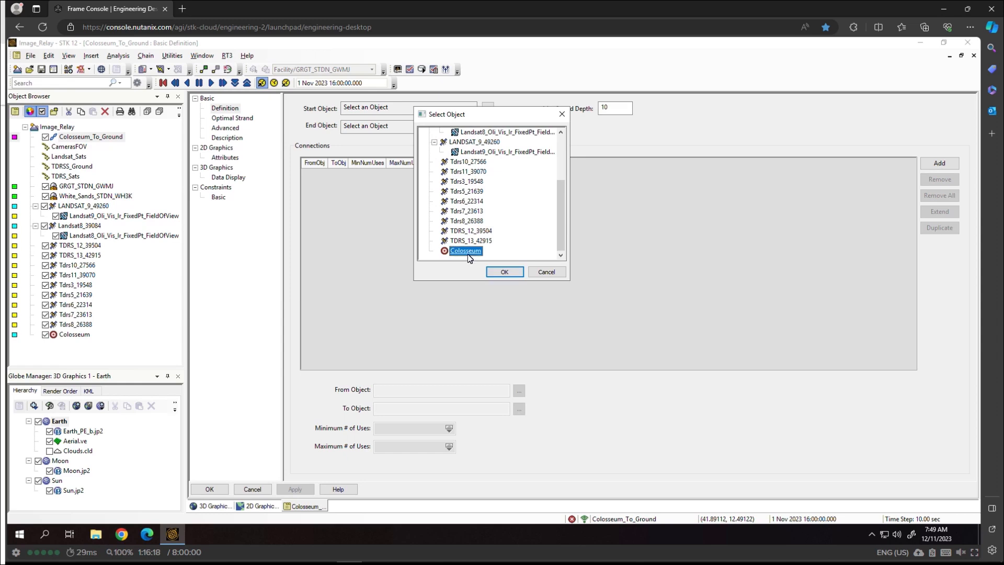
pyautogui.click(504, 272)
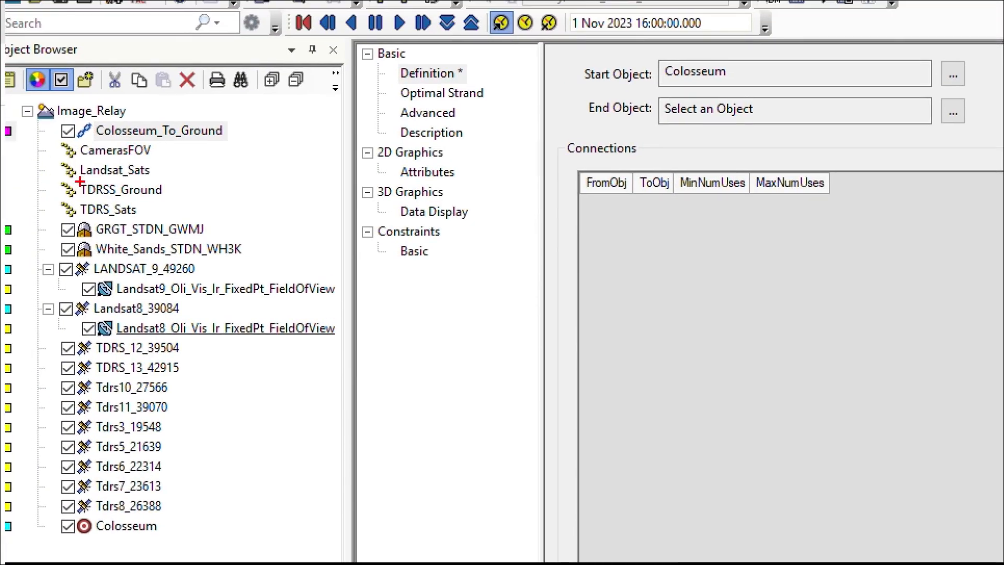
# - Set the chain's end object to TDRSS_Ground
pyautogui.moveTo(58, 177)
pyautogui.mouseDown()
pyautogui.moveTo(129, 201)
pyautogui.moveTo(181, 200)
pyautogui.mouseUp()
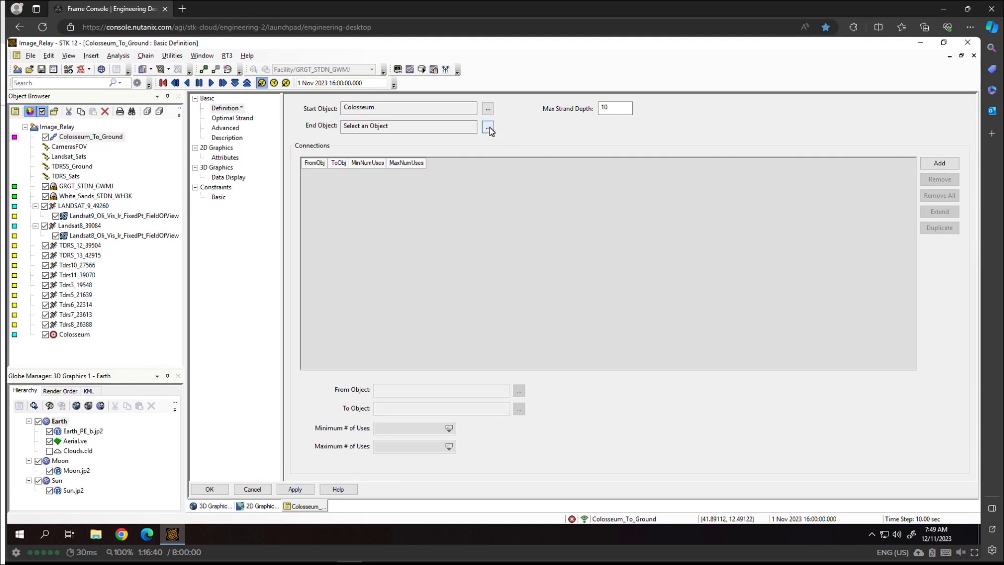
pyautogui.click(486, 130)
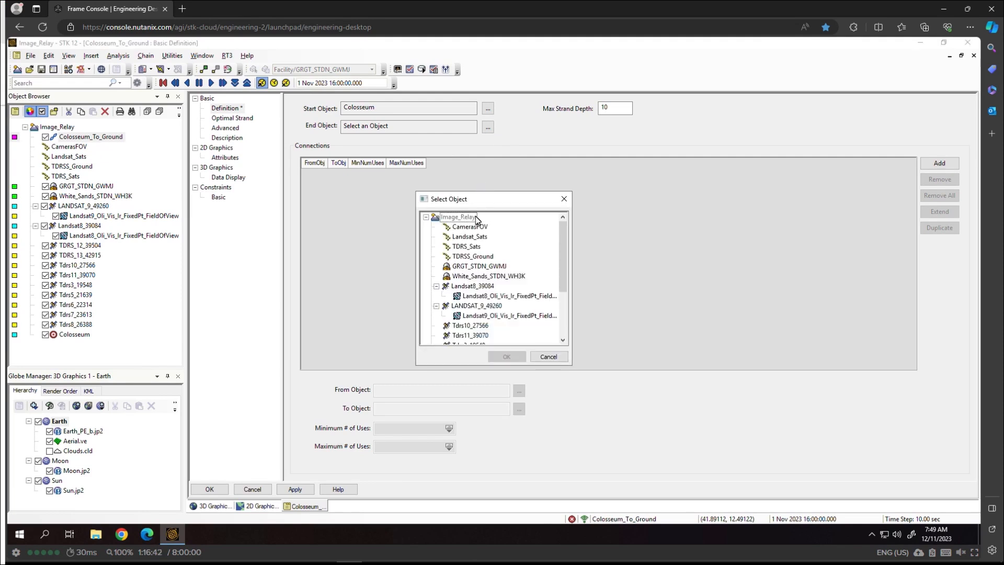
pyautogui.click(472, 258)
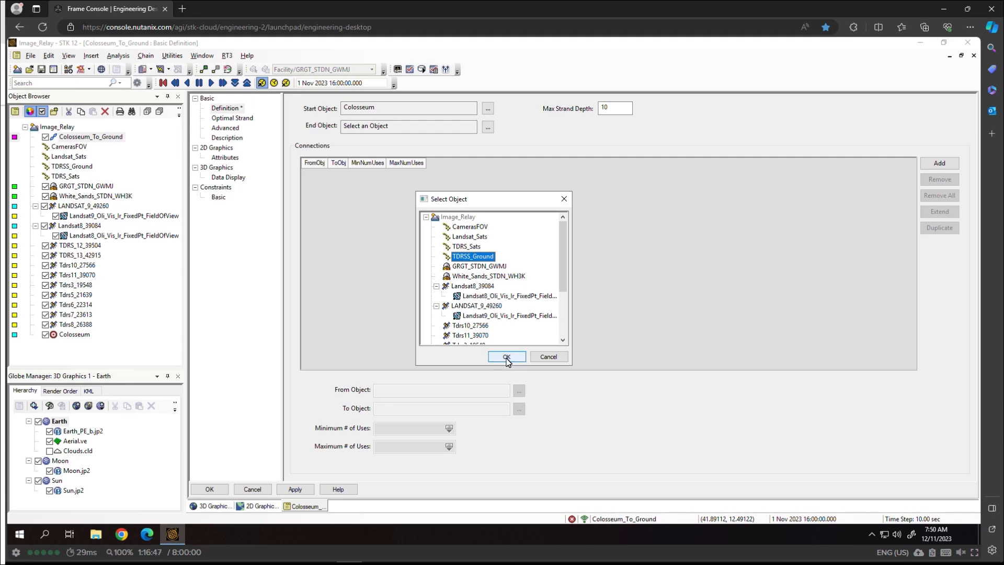
pyautogui.click(506, 357)
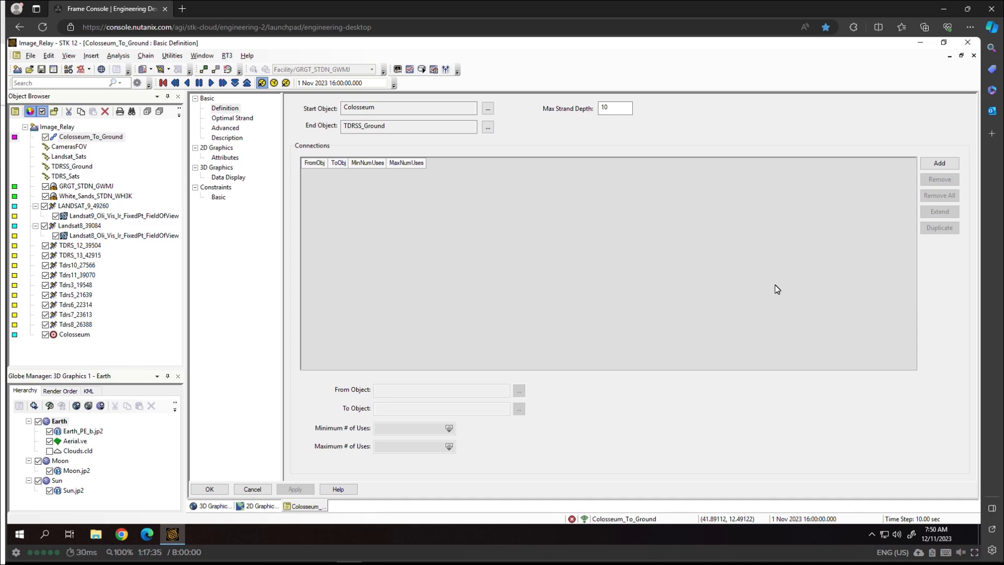
# - Add a connection to the chain from Colosseum to CamerasFOV
pyautogui.click(940, 163)
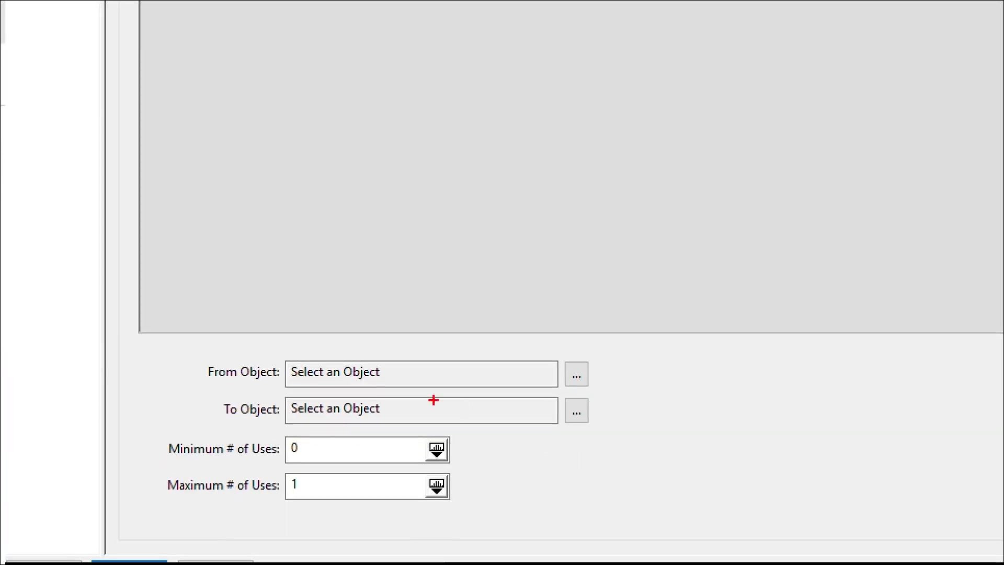
pyautogui.moveTo(168, 336)
pyautogui.mouseDown()
pyautogui.moveTo(340, 425)
pyautogui.moveTo(685, 447)
pyautogui.mouseUp()
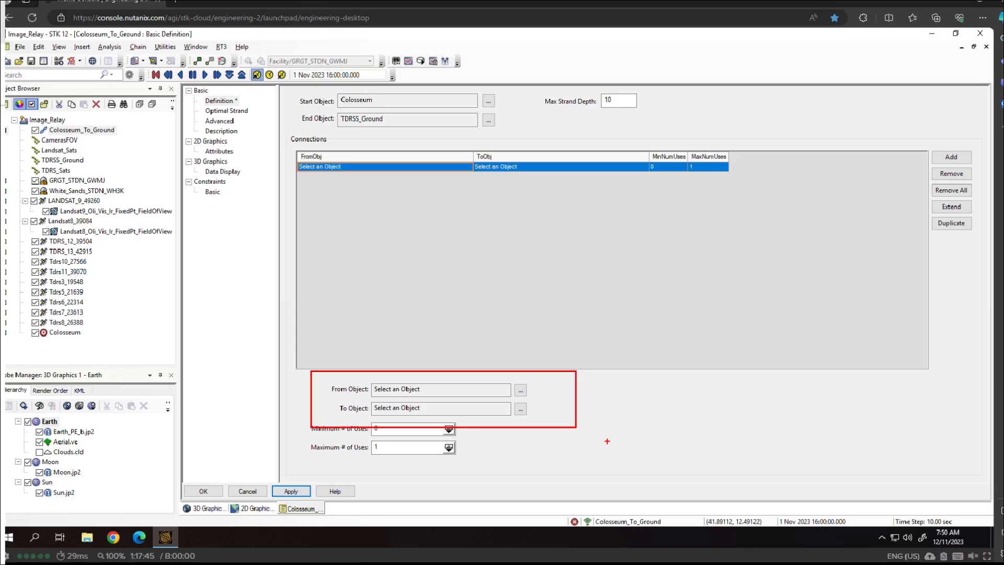
pyautogui.click(523, 395)
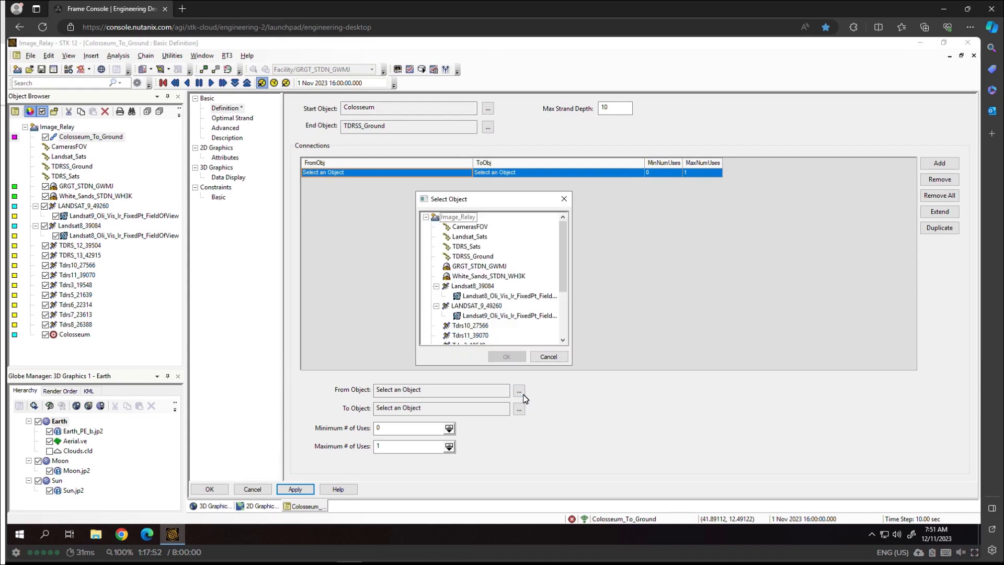
pyautogui.scroll(-3, 560, 300)
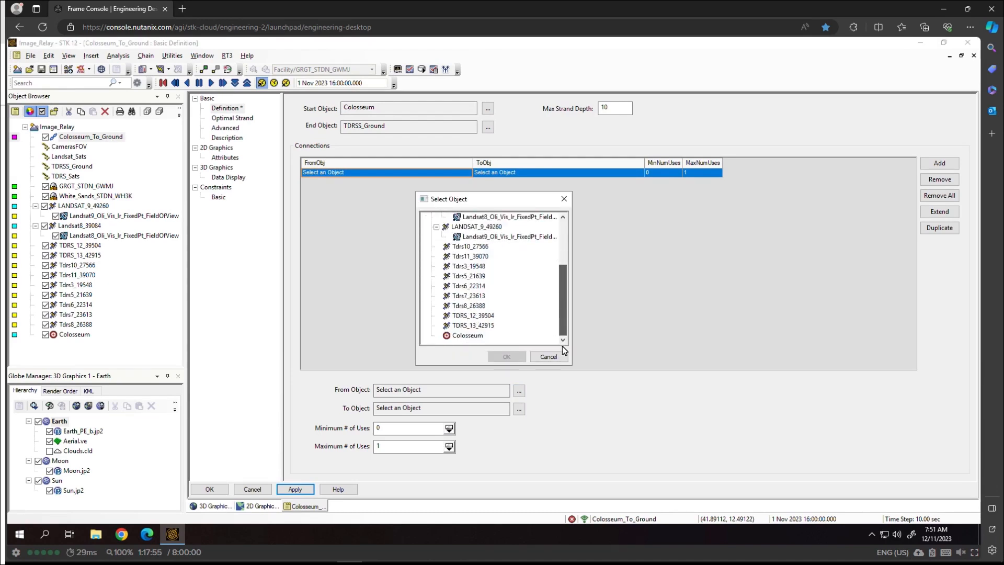
pyautogui.click(467, 335)
pyautogui.click(505, 357)
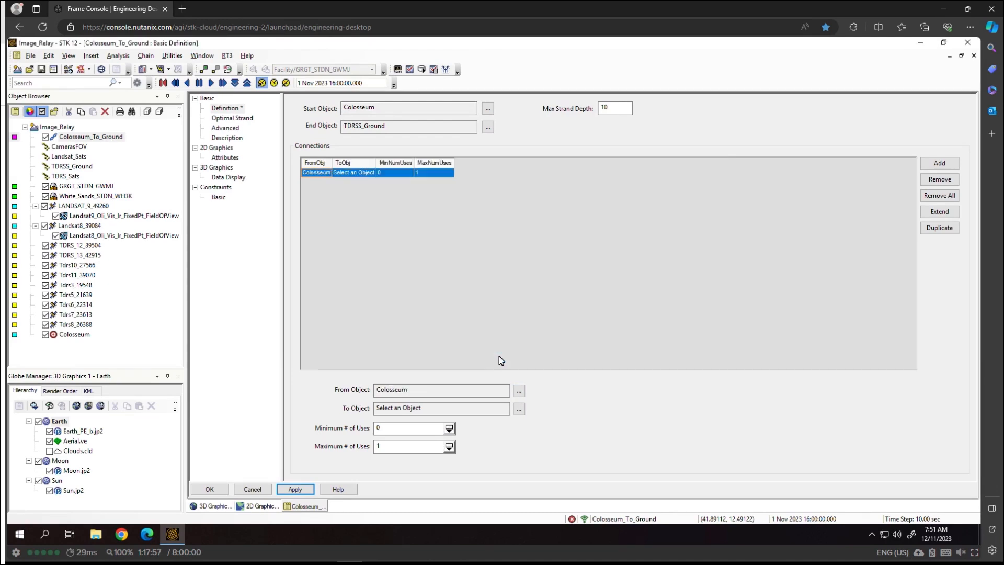
pyautogui.click(519, 408)
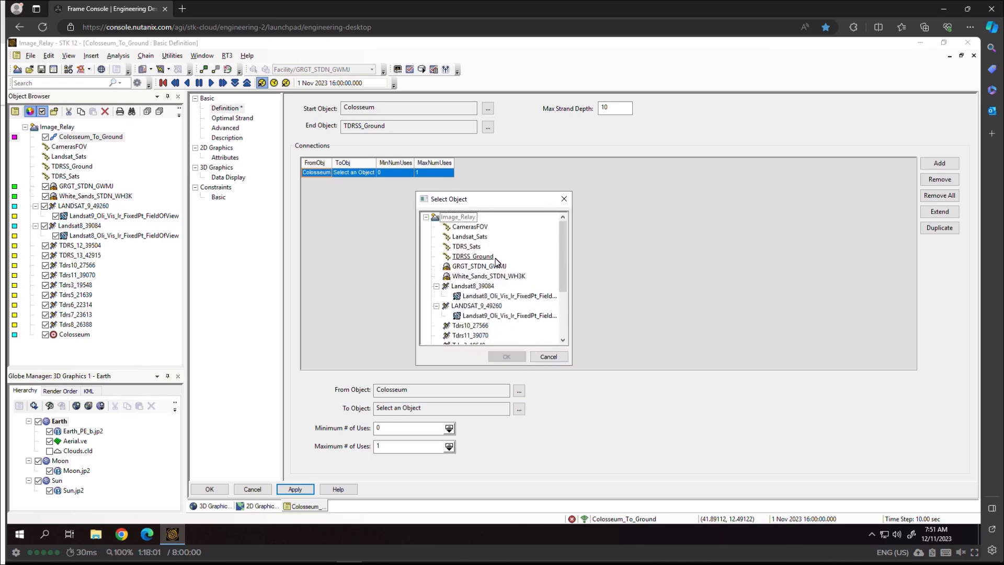
pyautogui.click(469, 227)
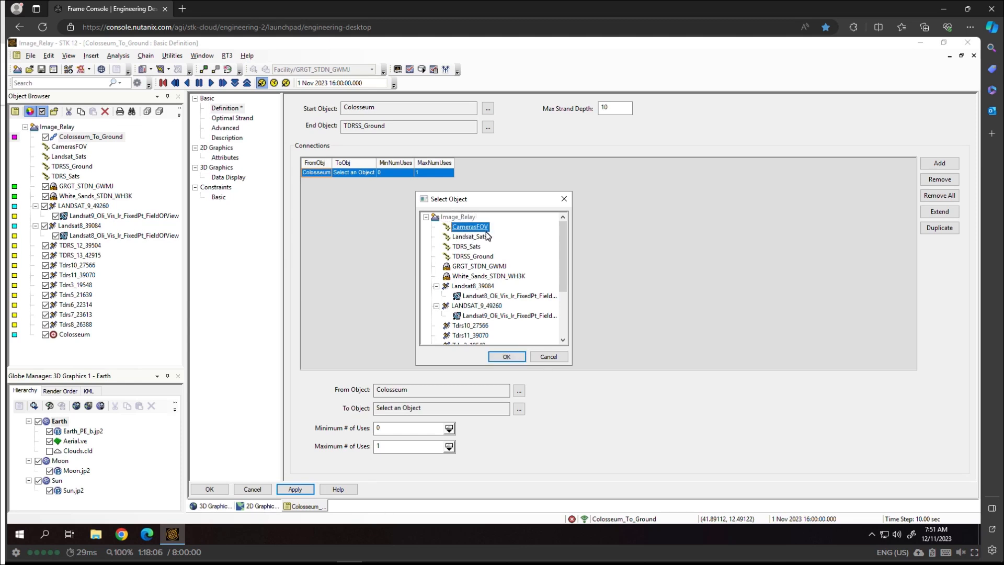
pyautogui.click(506, 357)
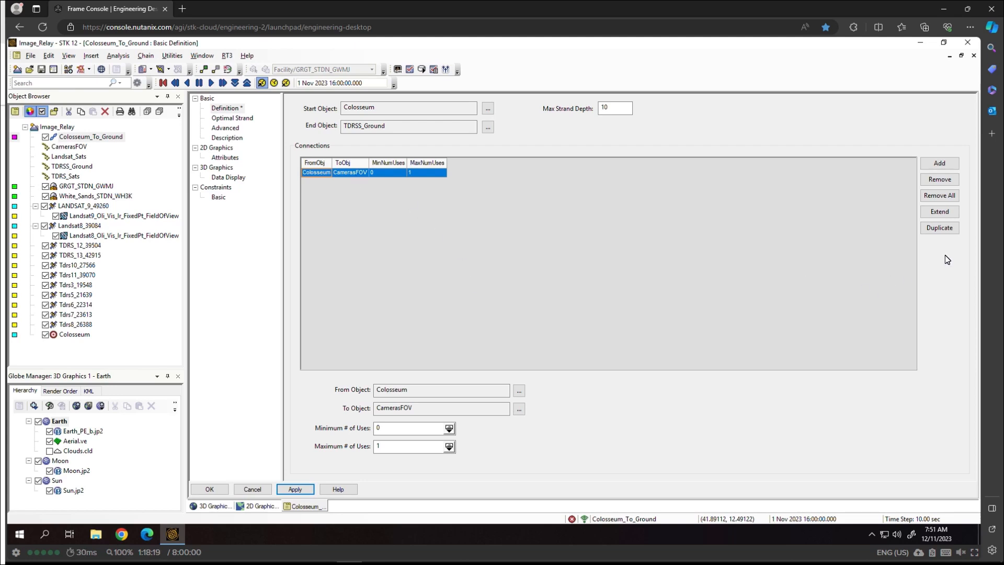
# - Extend the chain with a connection from CamerasFOV to Landsat_Sats
pyautogui.click(939, 212)
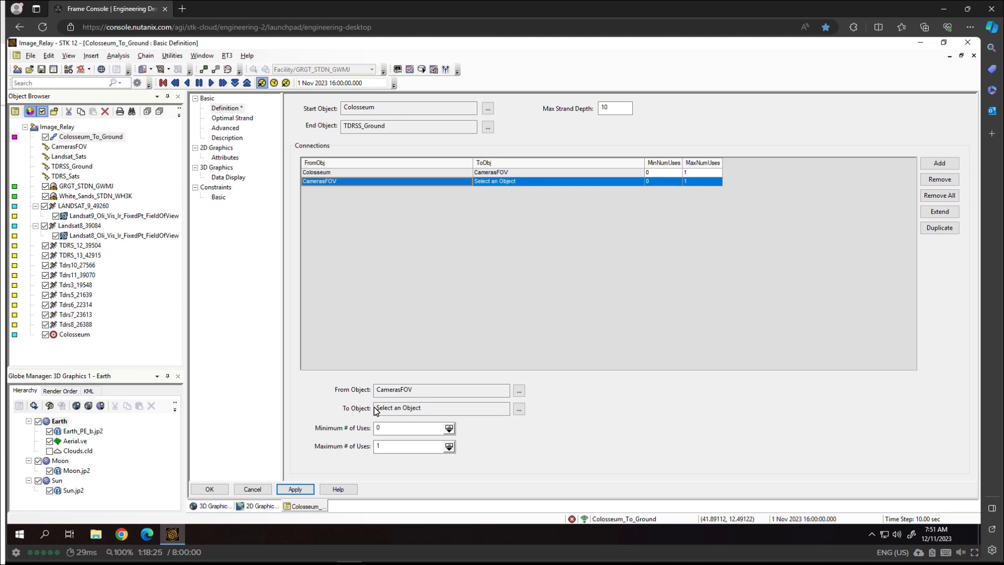
pyautogui.click(519, 409)
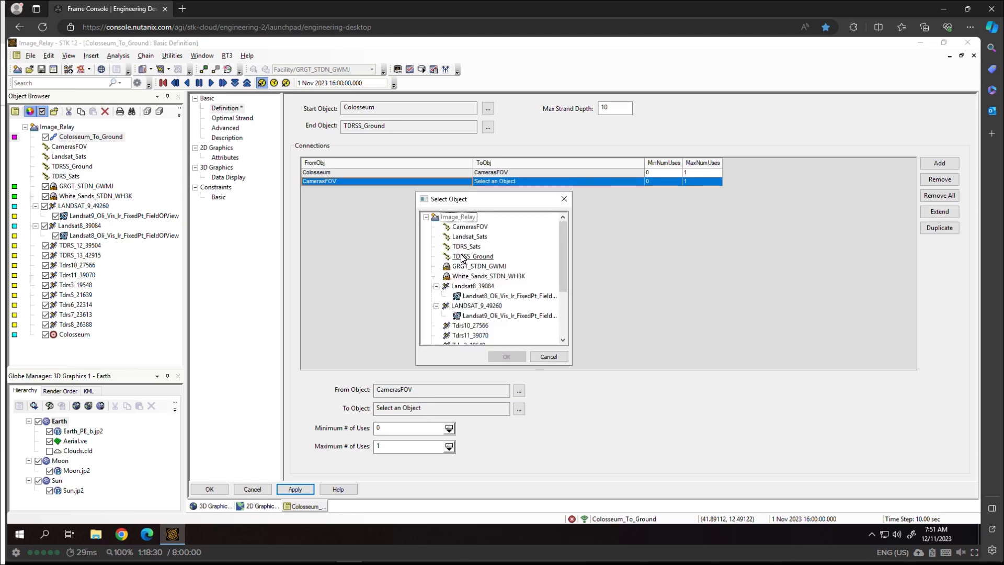
pyautogui.click(464, 237)
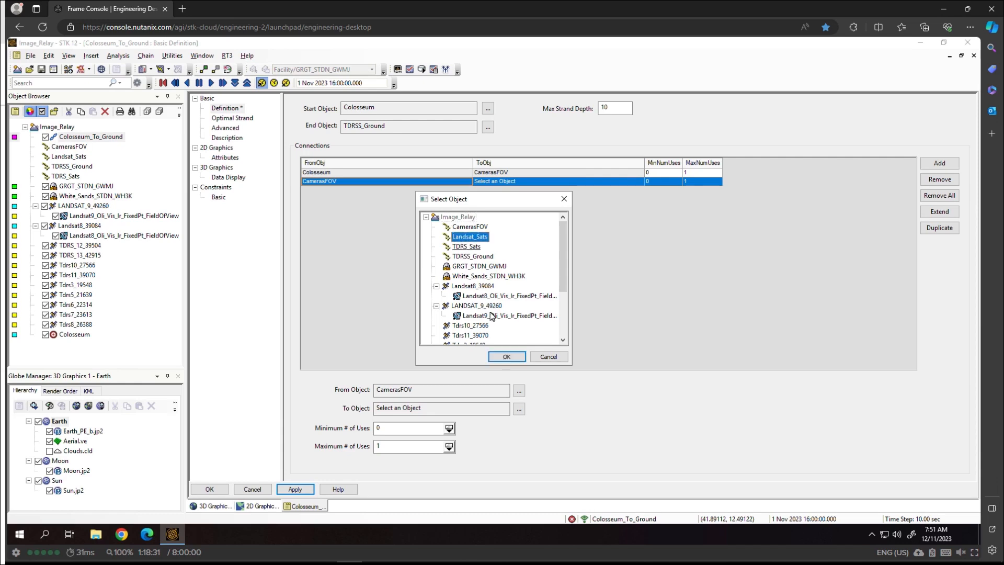
pyautogui.click(506, 357)
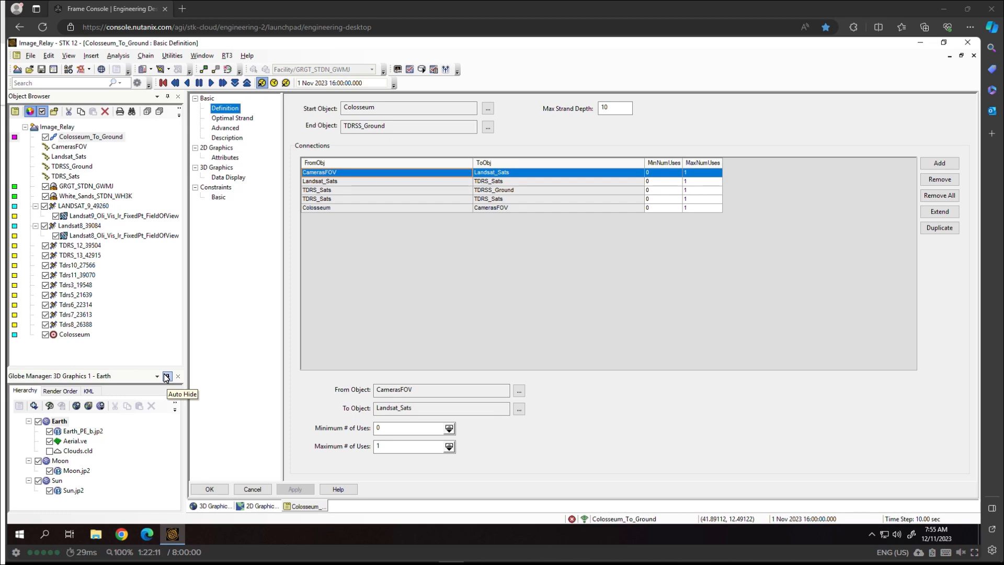
# - Generate the Complete Chain Access report for the Colosseum_To_Ground chain from the installed report styles
pyautogui.rightClick(76, 138)
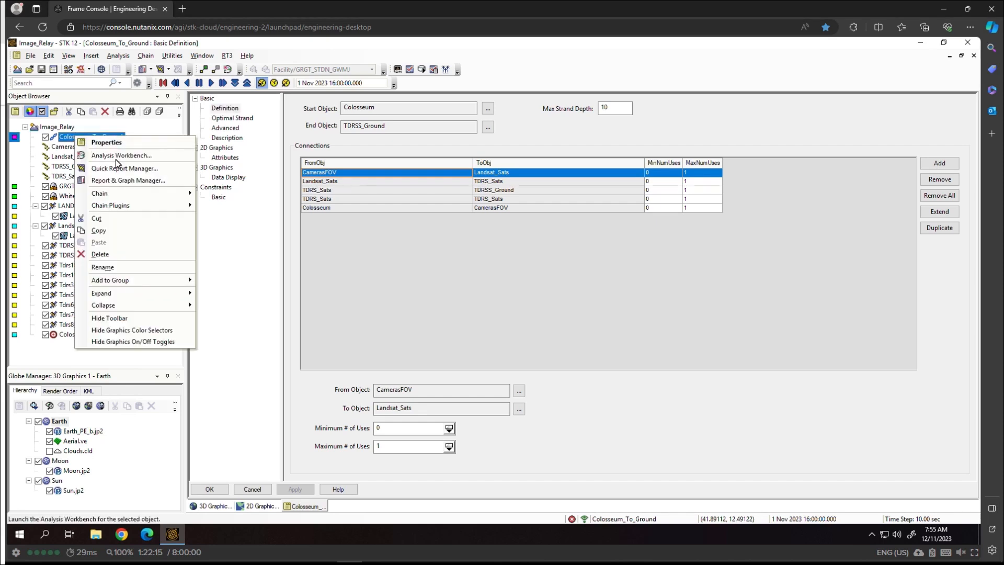
pyautogui.click(118, 181)
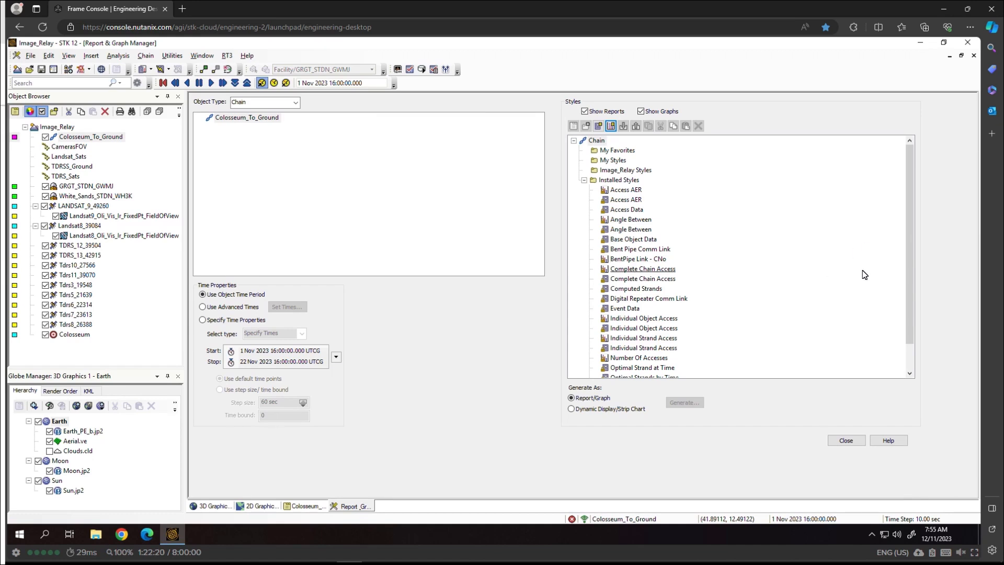
pyautogui.moveTo(910, 261); pyautogui.dragTo(908, 312)
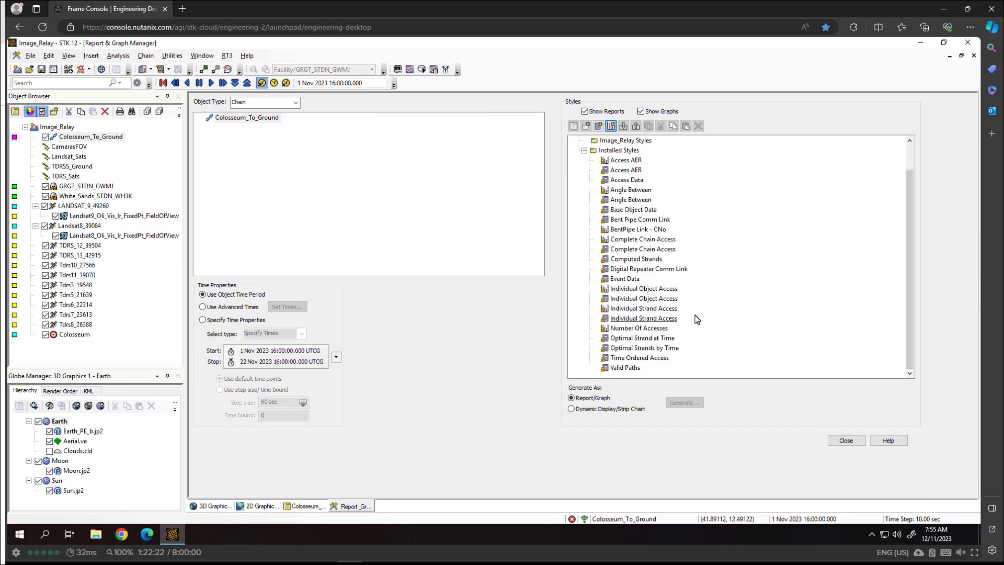
pyautogui.click(643, 249)
pyautogui.click(680, 403)
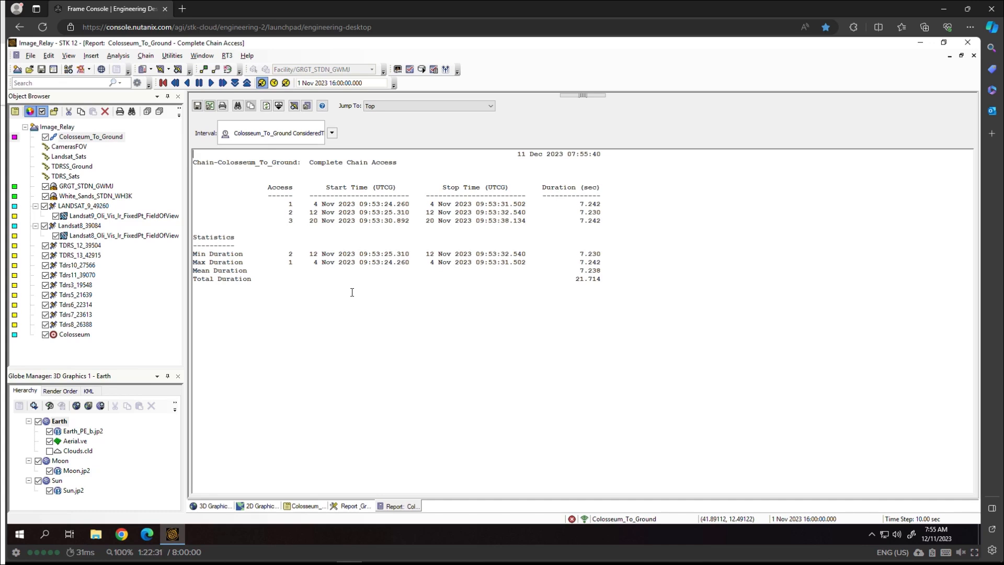
# - Set the animation time to the first access's start time, 4 Nov 2023 09:53:24.260, and view the chain links around Earth in 3D
pyautogui.rightClick(375, 208)
pyautogui.moveTo(403, 215)
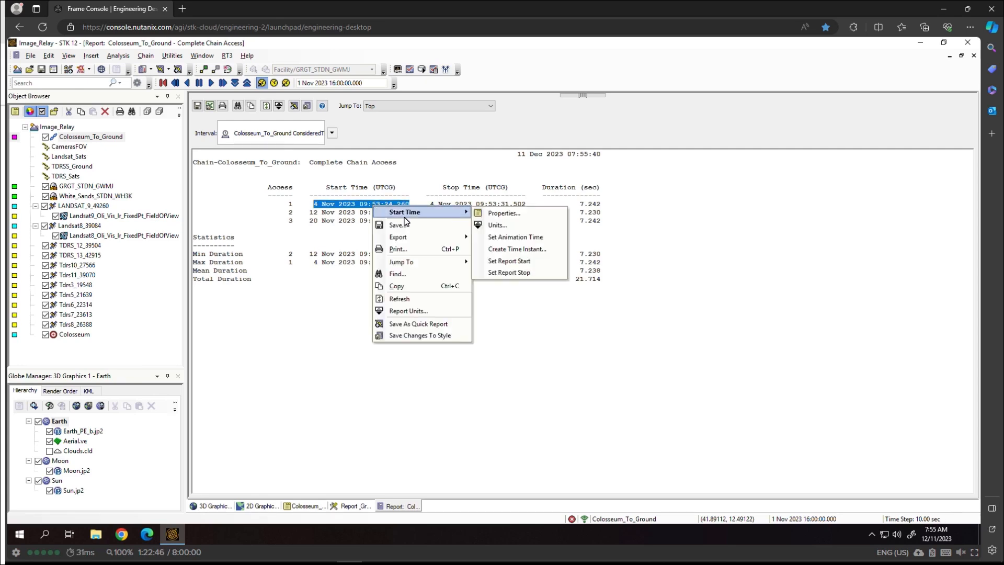
pyautogui.click(515, 237)
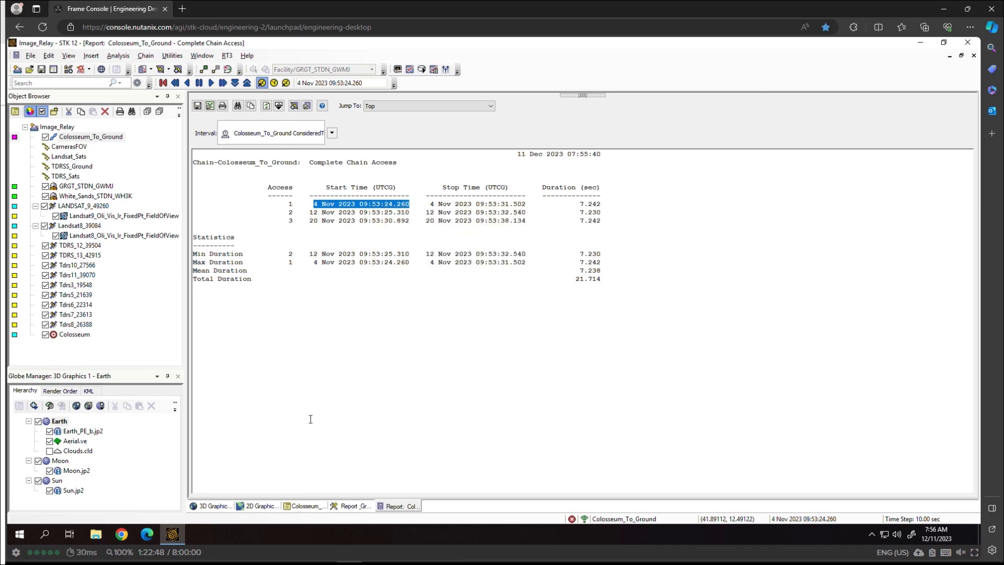
pyautogui.click(216, 507)
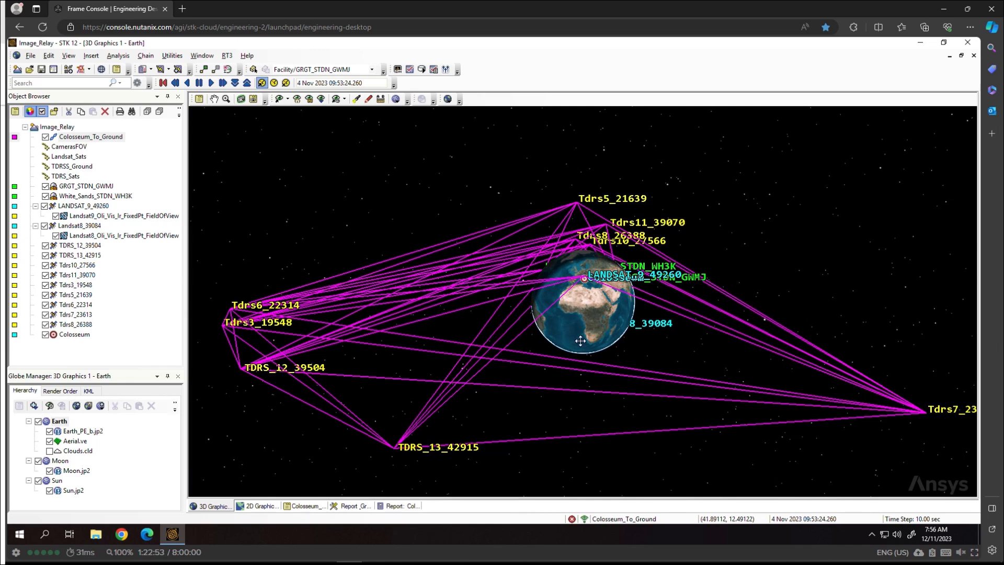
pyautogui.moveTo(583, 324); pyautogui.dragTo(577, 343)
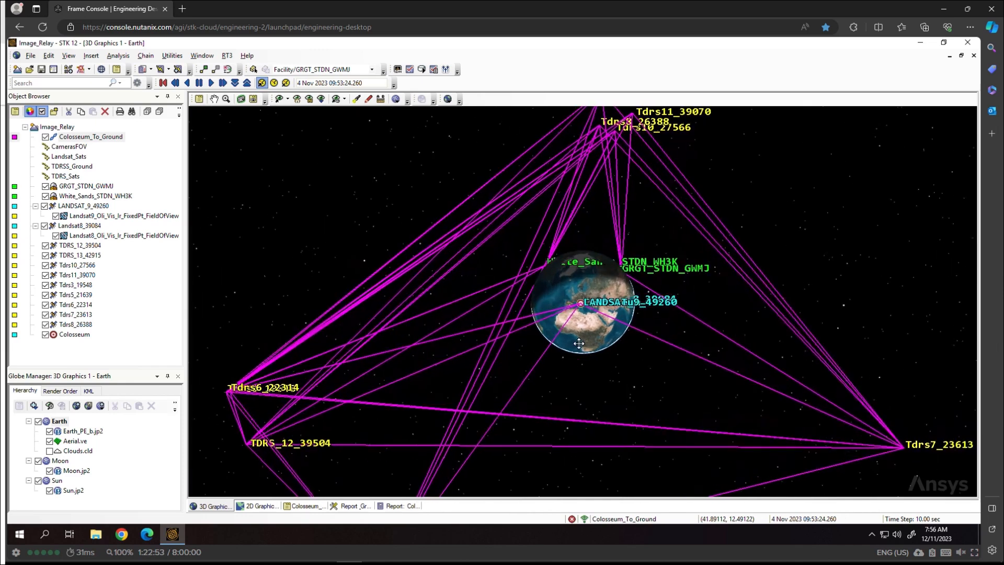
# - Zoom the 3D view to the LANDSAT_9_49260 satellite and examine its sensor field of view over the Colosseum
pyautogui.rightClick(88, 206)
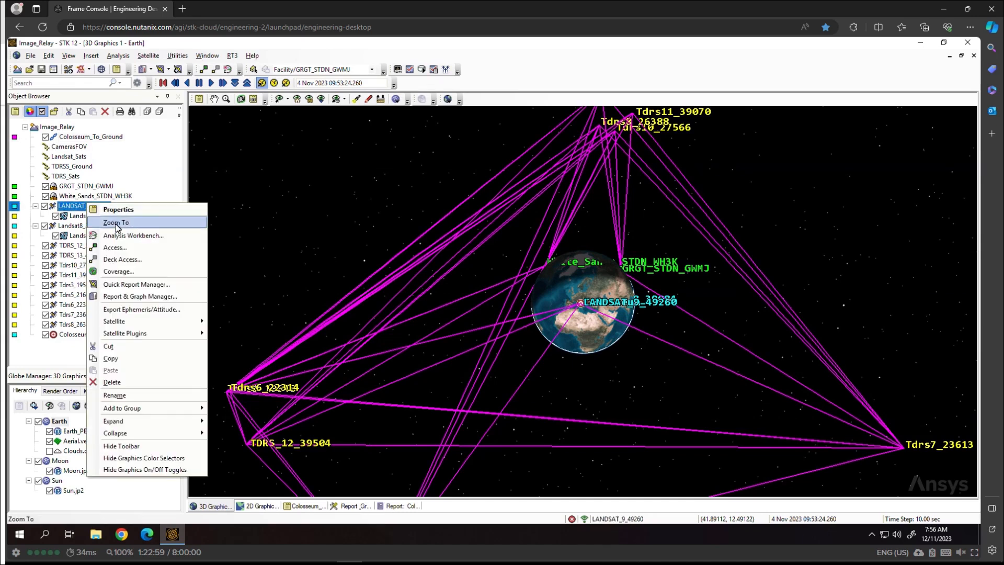
pyautogui.click(116, 224)
pyautogui.moveTo(542, 409); pyautogui.dragTo(540, 529)
pyautogui.moveTo(585, 368); pyautogui.dragTo(585, 345)
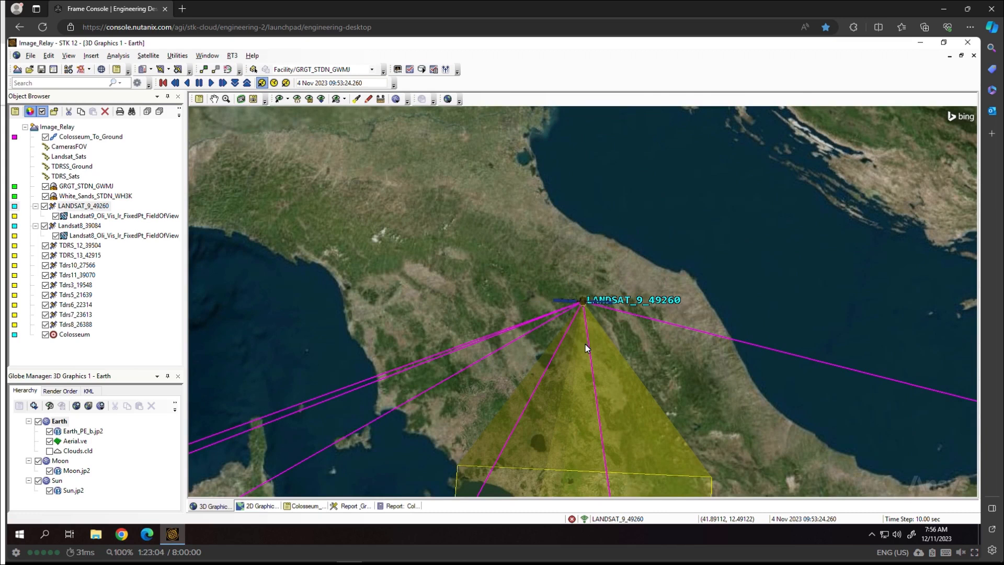
pyautogui.moveTo(649, 407); pyautogui.dragTo(587, 198)
pyautogui.moveTo(603, 330); pyautogui.dragTo(589, 119)
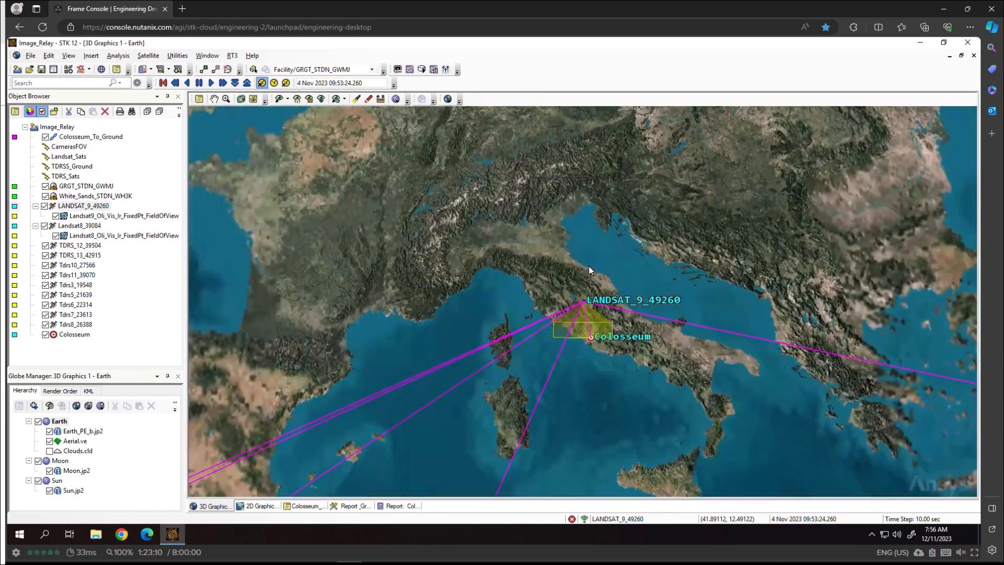
# - Examine the chain links in 3D around the TDRS satellites and the White Sands and GRGT ground stations
pyautogui.moveTo(528, 355); pyautogui.dragTo(354, 150)
pyautogui.scroll(-10, 581, 266)
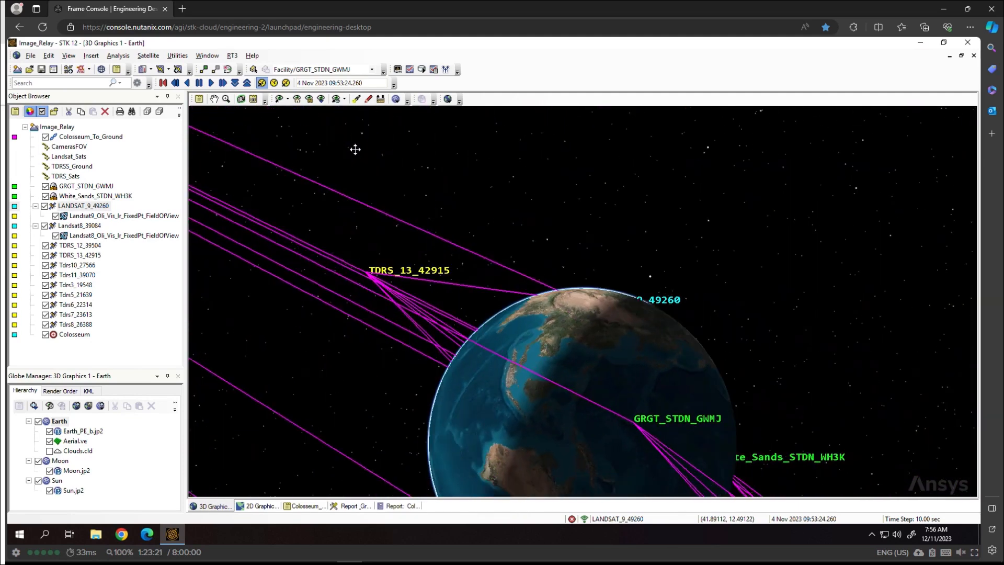
pyautogui.scroll(-3, 685, 350)
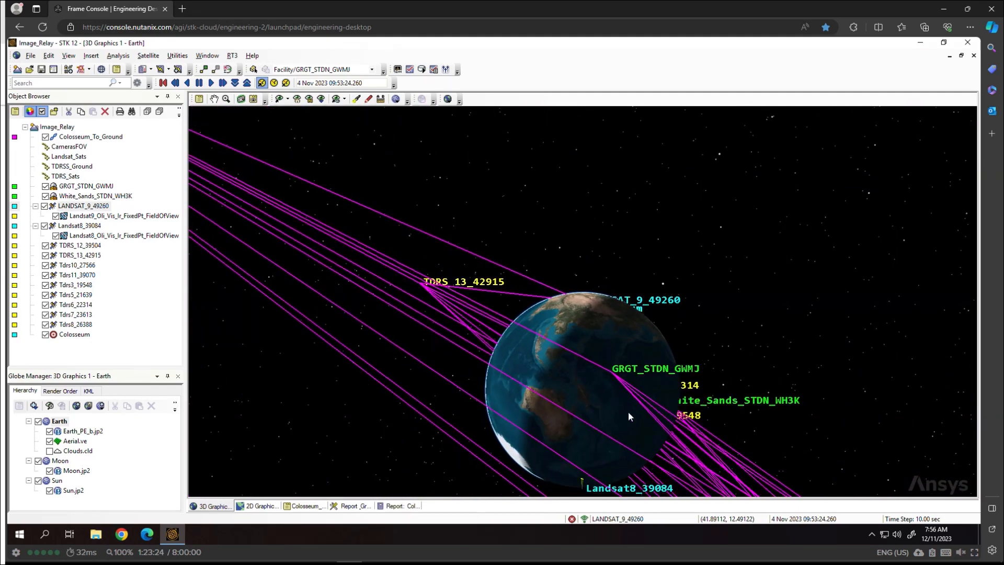
pyautogui.moveTo(607, 400); pyautogui.dragTo(577, 362)
pyautogui.scroll(5, 658, 273)
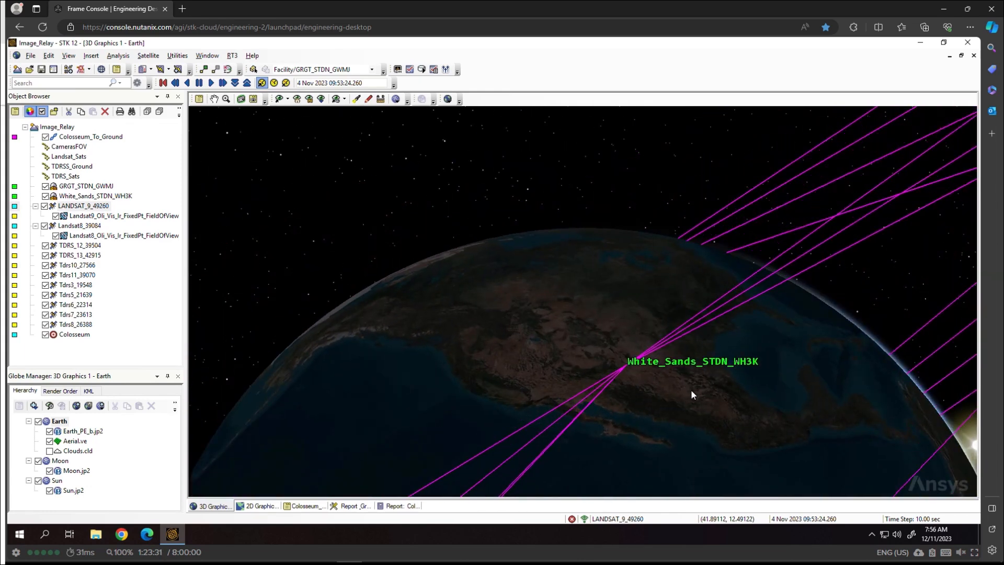
pyautogui.scroll(-5, 692, 392)
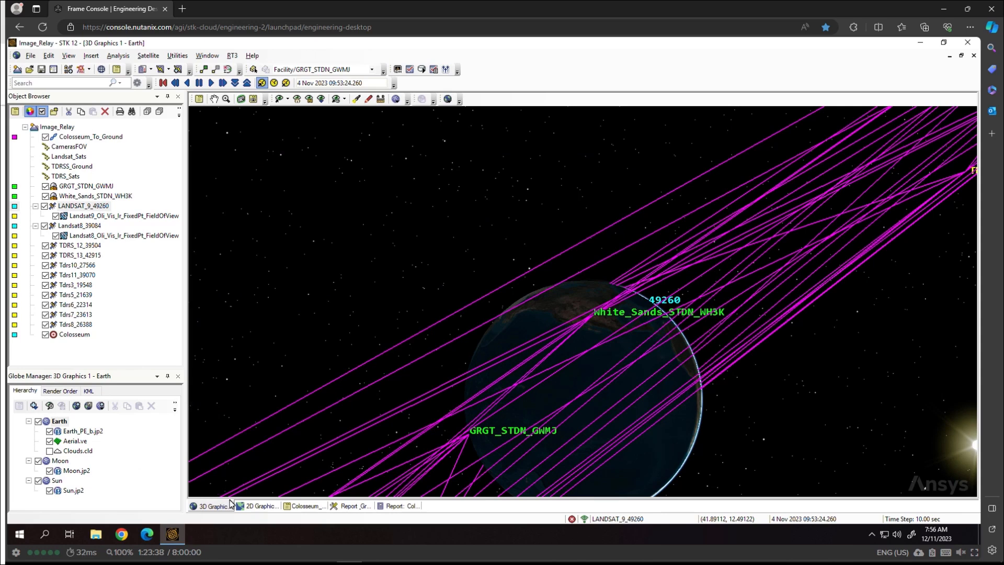
# - View the chain links on the 2D map at world scale
pyautogui.click(261, 506)
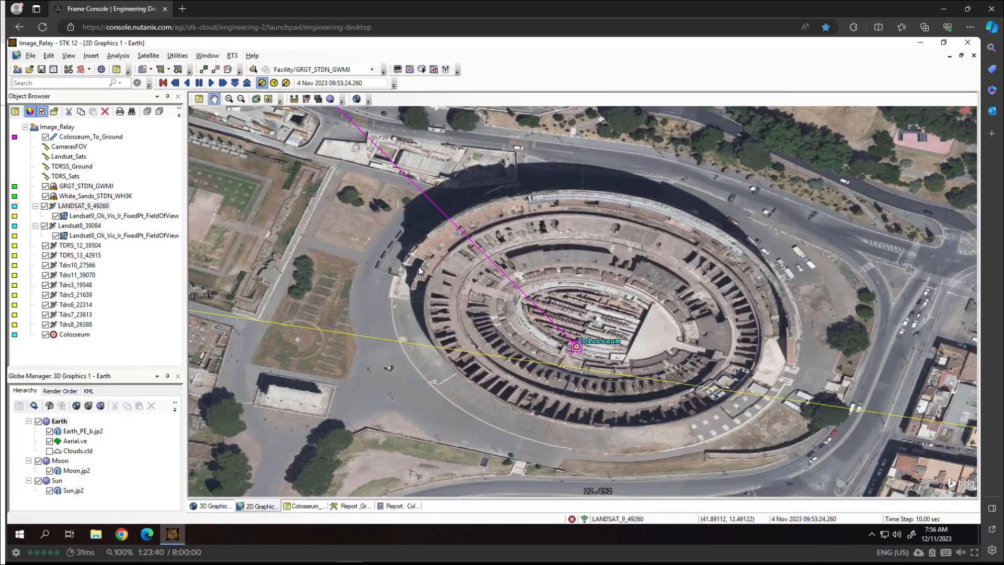
pyautogui.click(242, 99)
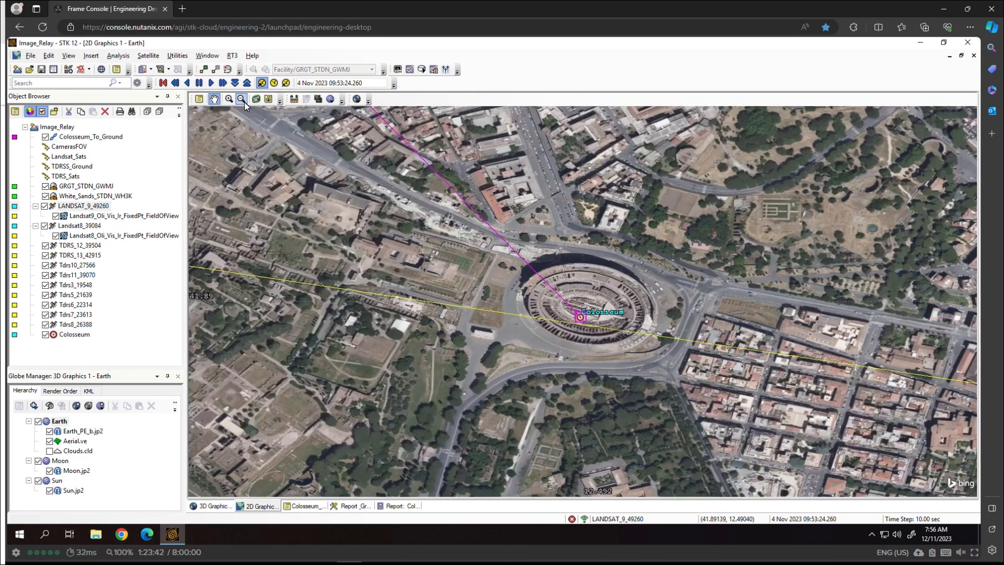
pyautogui.click(242, 99)
pyautogui.click(242, 99)
pyautogui.click(242, 100)
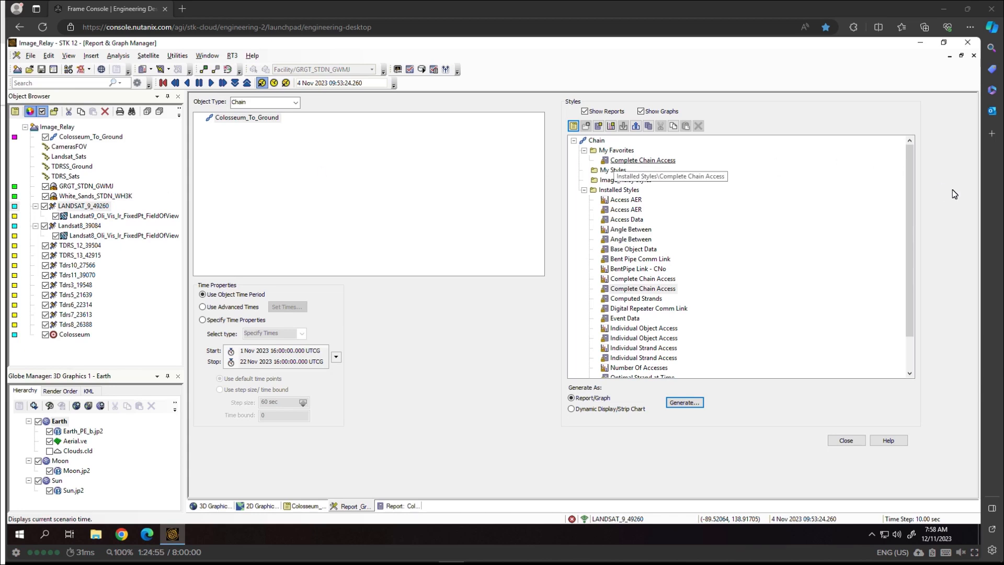
# - Generate the Valid Paths report for the Colosseum_To_Ground chain from the installed styles
pyautogui.moveTo(911, 237); pyautogui.dragTo(909, 285)
pyautogui.click(625, 368)
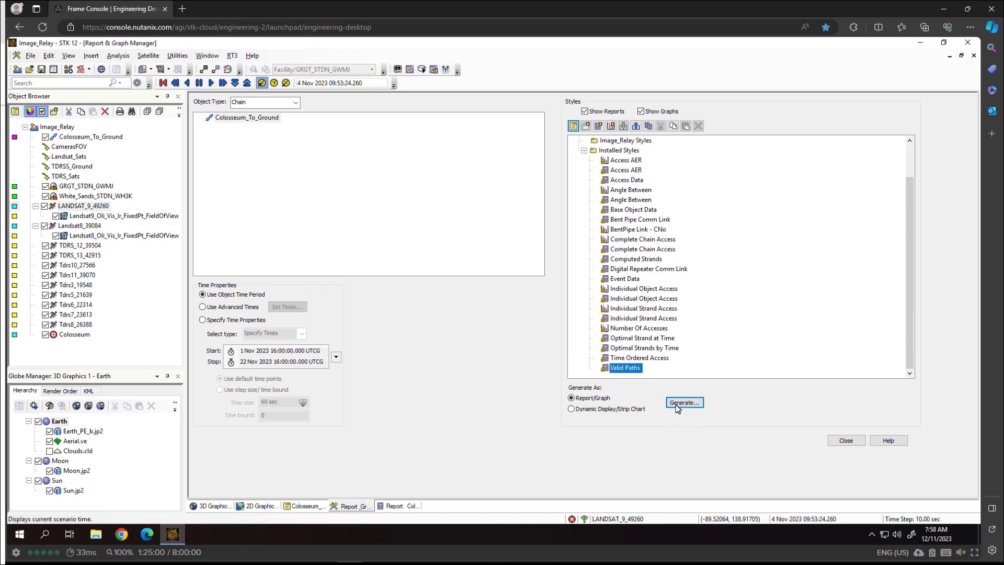
pyautogui.click(675, 404)
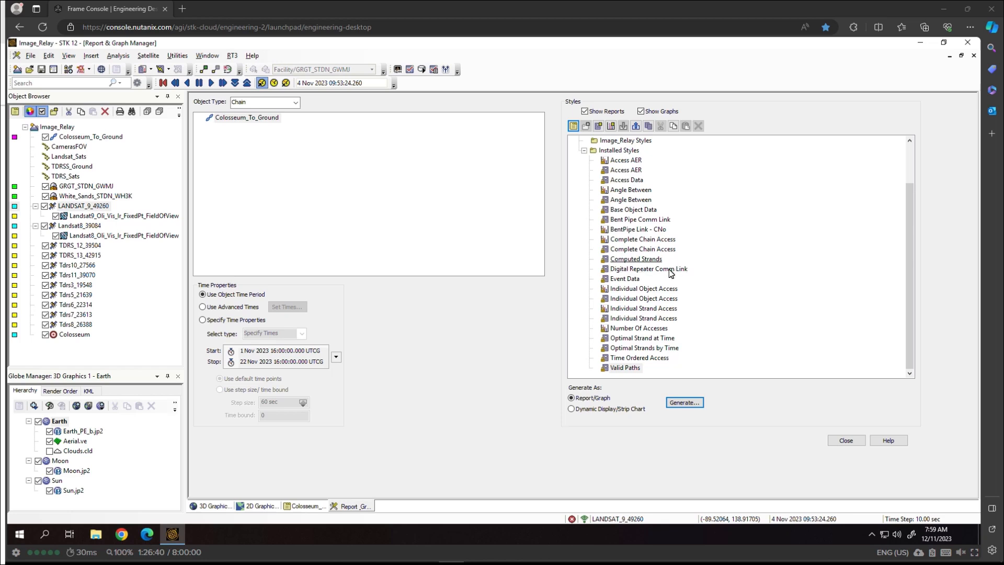
# - Generate the Computed Strands report for the Colosseum_To_Ground chain and look through its strand names
pyautogui.click(642, 260)
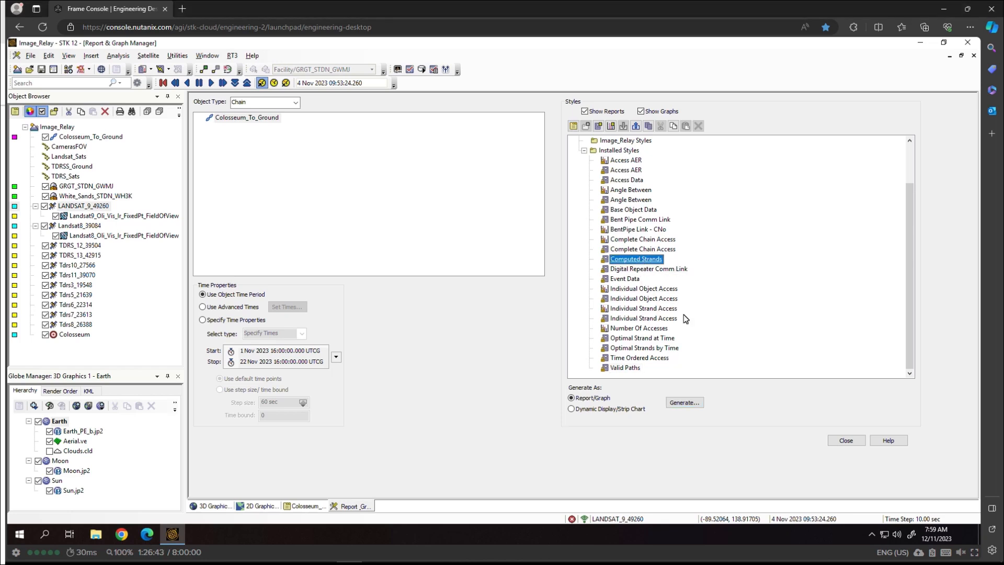
pyautogui.click(684, 403)
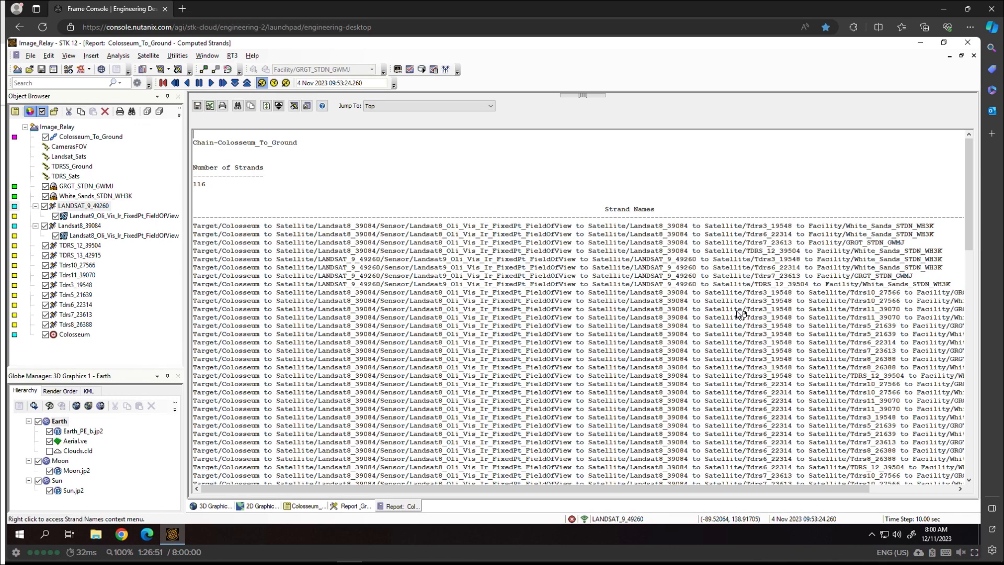
pyautogui.moveTo(971, 245)
pyautogui.mouseDown()
pyautogui.moveTo(968, 430)
pyautogui.moveTo(967, 232)
pyautogui.mouseUp()
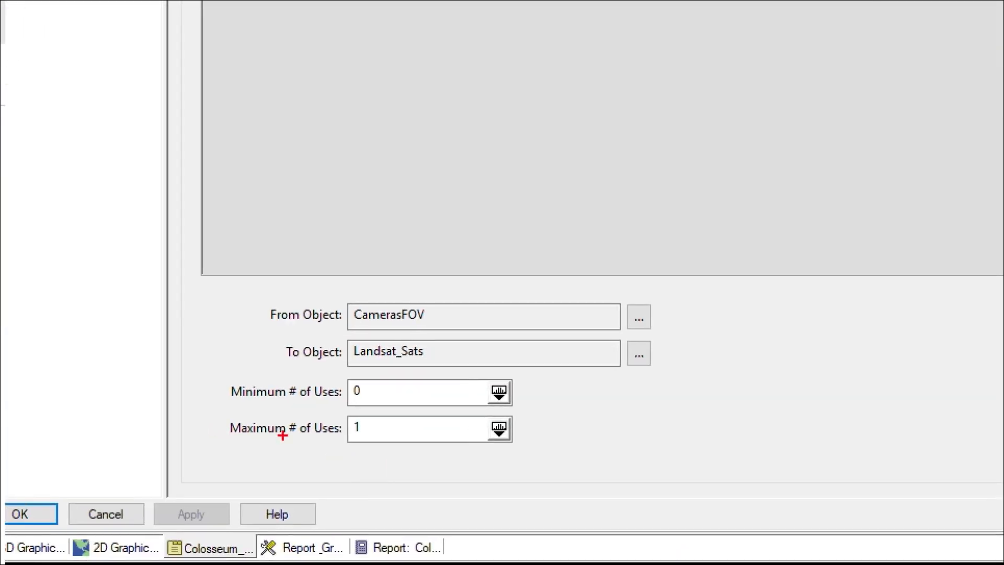
# - Set the maximum number of uses of the TDRS_Sats to TDRS_Sats connection to 2 and refresh the Computed Strands report
pyautogui.moveTo(208, 408)
pyautogui.mouseDown()
pyautogui.moveTo(287, 439)
pyautogui.moveTo(385, 450)
pyautogui.mouseUp()
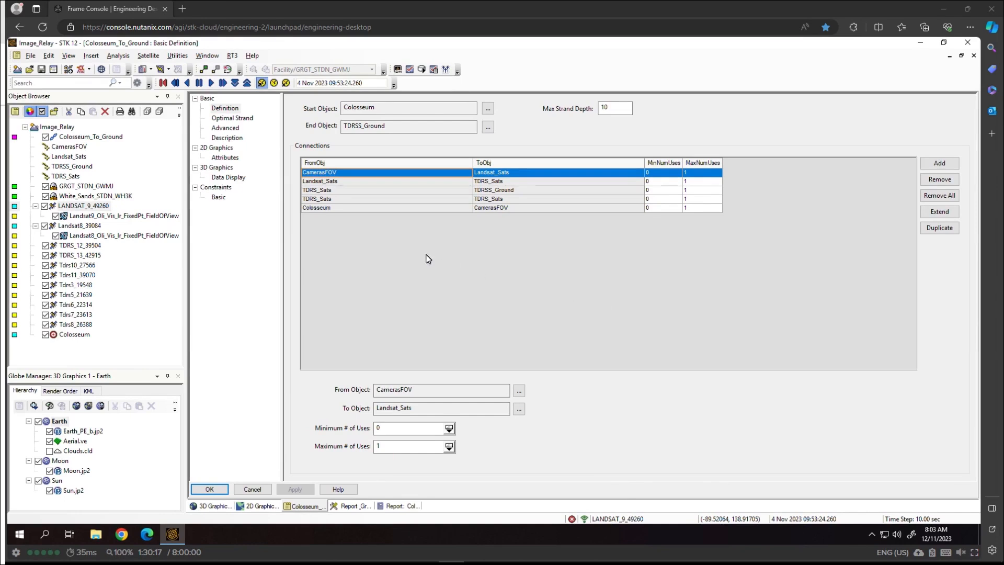
pyautogui.click(329, 199)
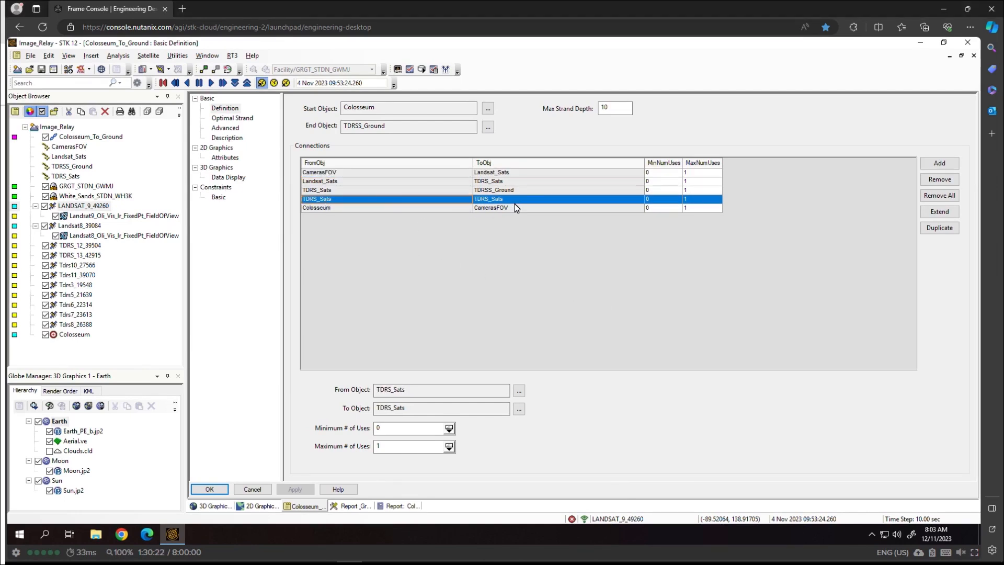
pyautogui.doubleClick(382, 446)
pyautogui.write('2')
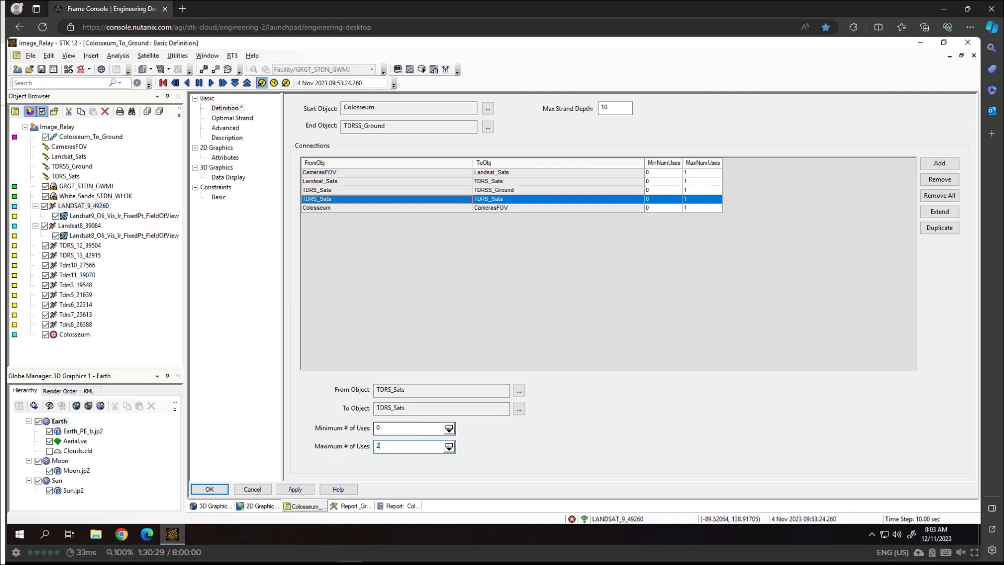
pyautogui.click(303, 488)
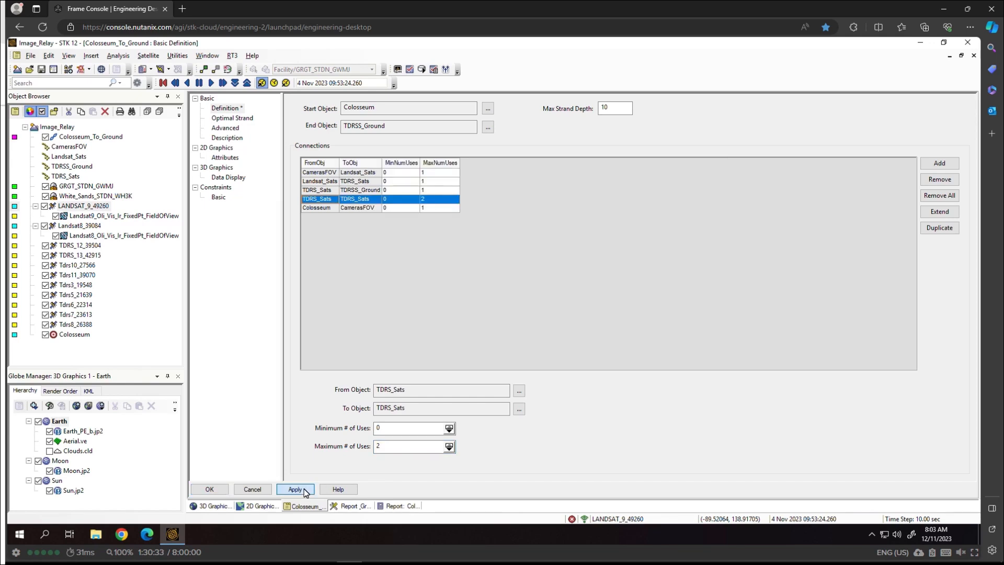
pyautogui.click(415, 505)
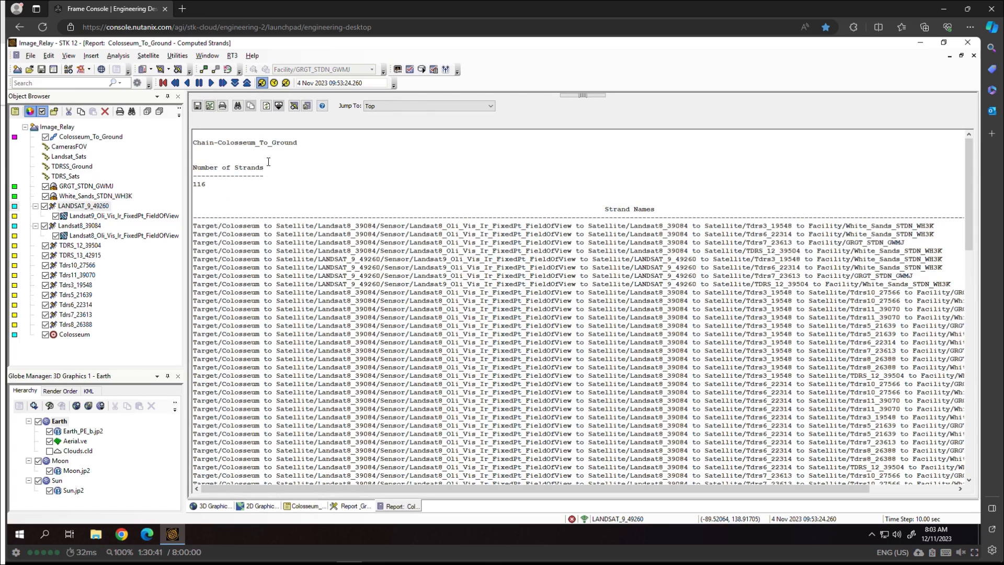
pyautogui.click(267, 106)
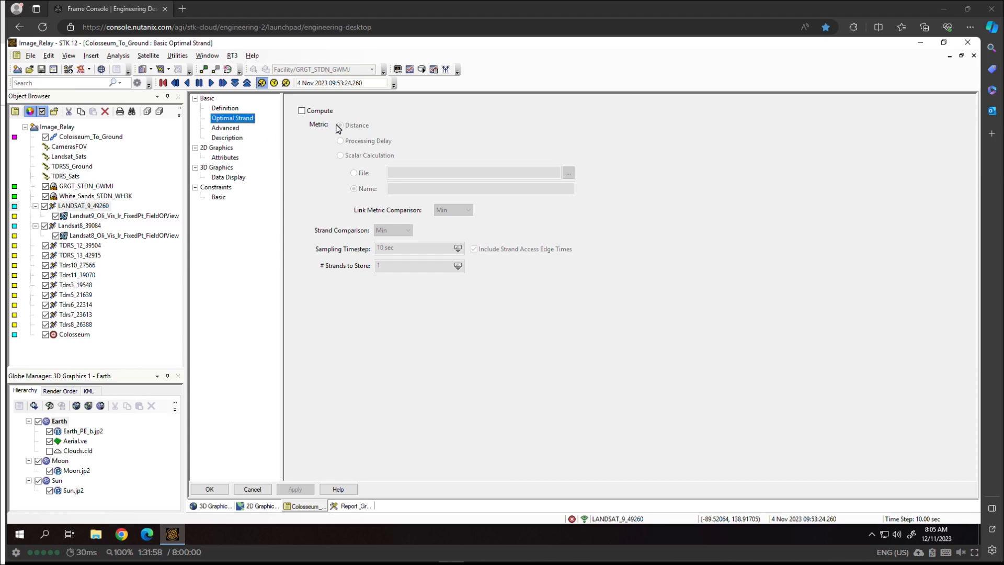
# - Enable the chain's optimal strand computation with the Distance metric and Min strand comparison, and view the strand on the 2D map
pyautogui.click(299, 110)
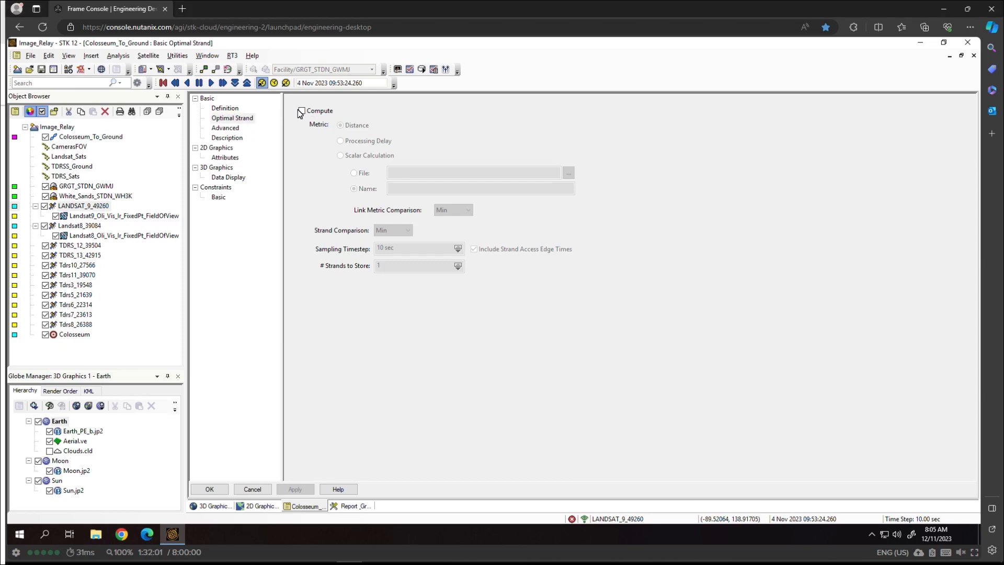
pyautogui.click(308, 111)
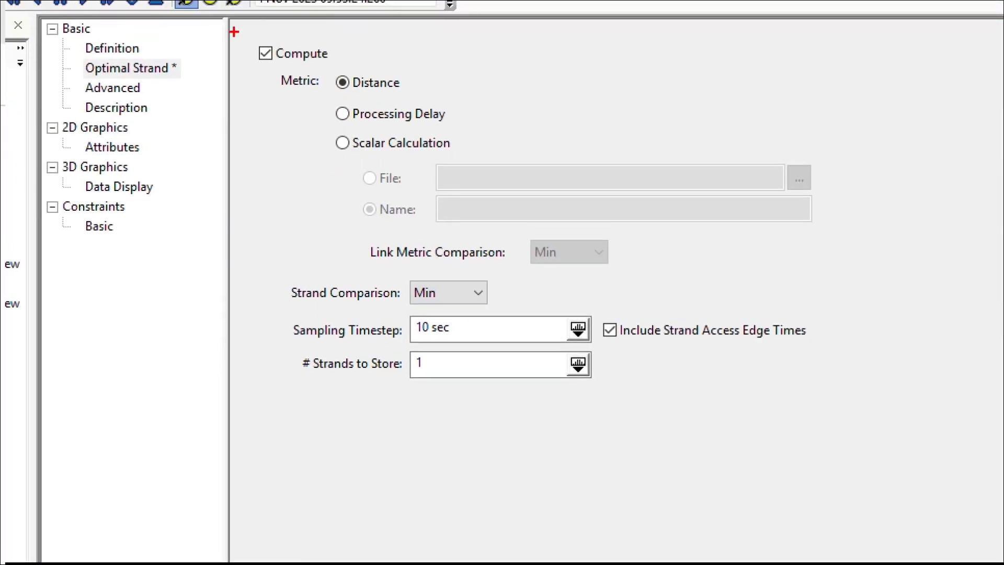
pyautogui.moveTo(235, 32)
pyautogui.mouseDown()
pyautogui.moveTo(394, 101)
pyautogui.moveTo(441, 108)
pyautogui.moveTo(455, 98)
pyautogui.mouseUp()
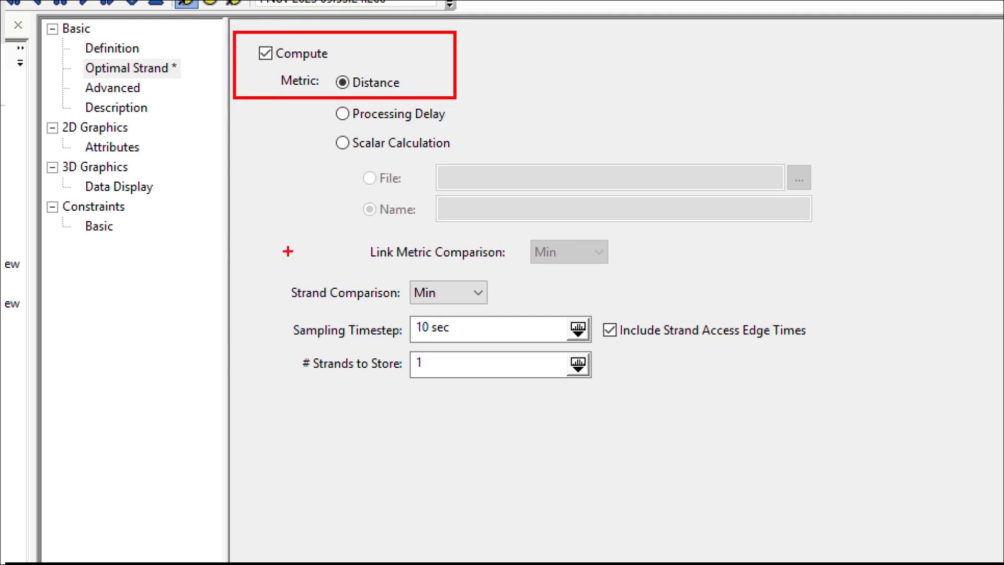
pyautogui.moveTo(278, 263)
pyautogui.mouseDown()
pyautogui.moveTo(287, 287)
pyautogui.moveTo(528, 320)
pyautogui.moveTo(534, 311)
pyautogui.mouseUp()
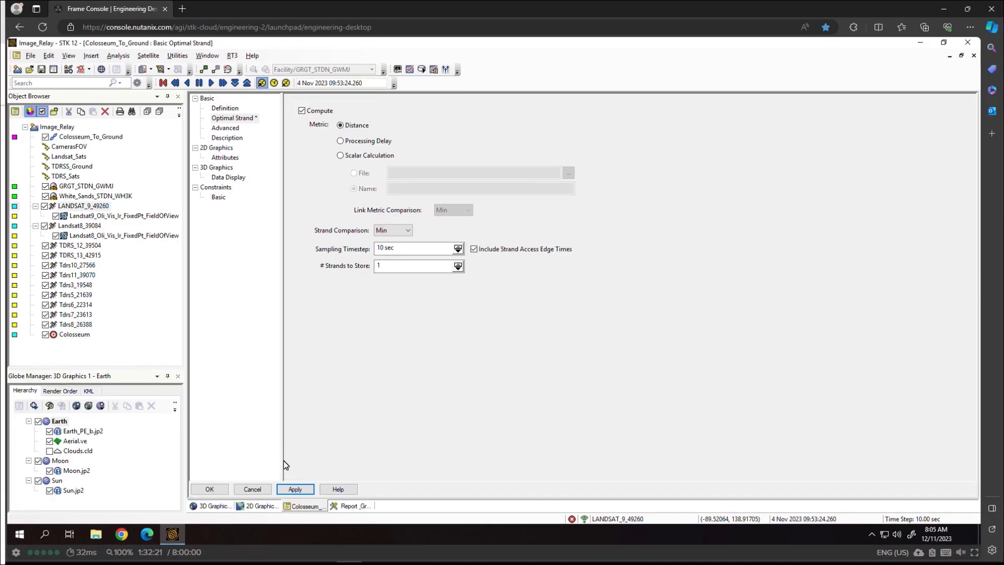
pyautogui.click(293, 490)
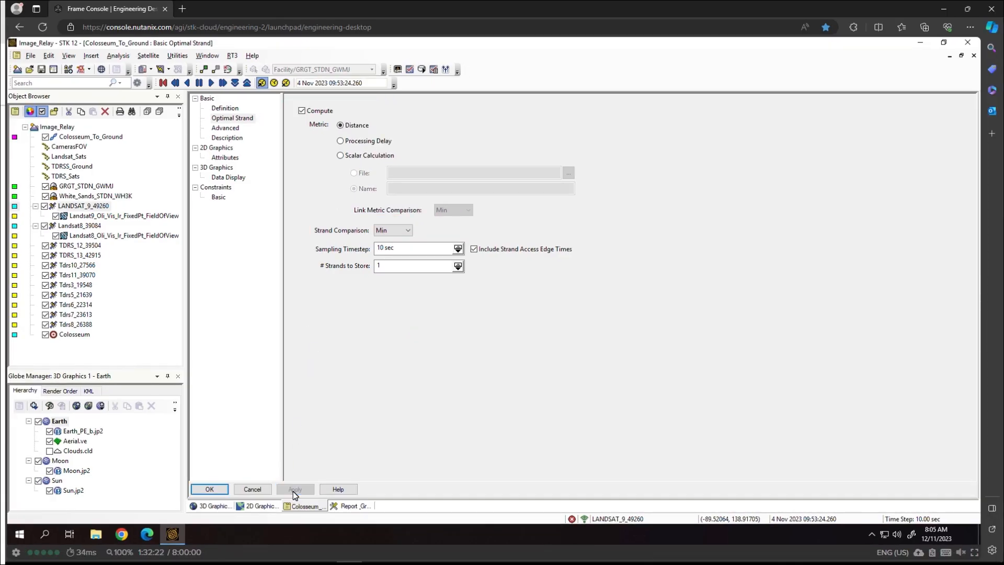
pyautogui.click(259, 506)
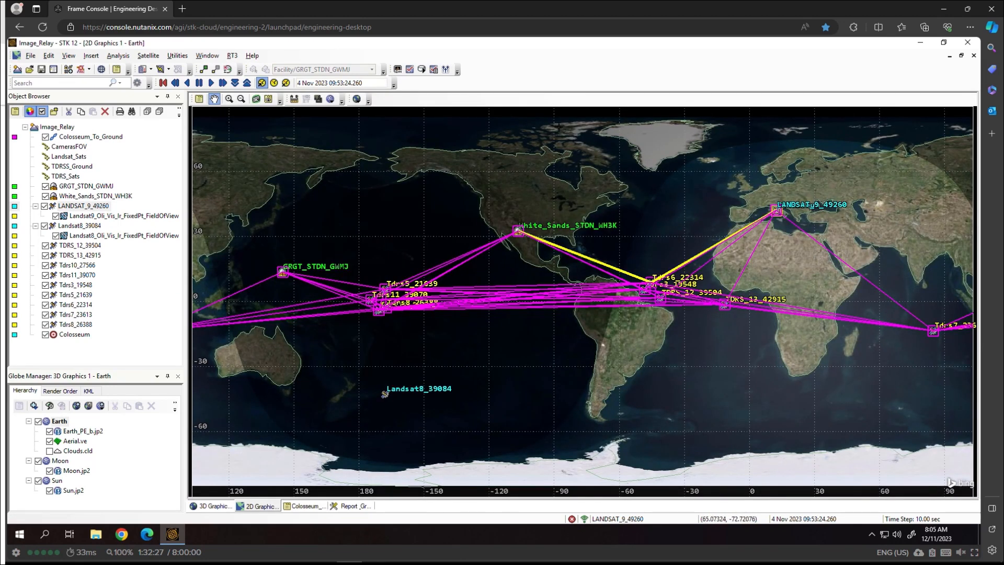
pyautogui.moveTo(648, 185); pyautogui.dragTo(588, 186)
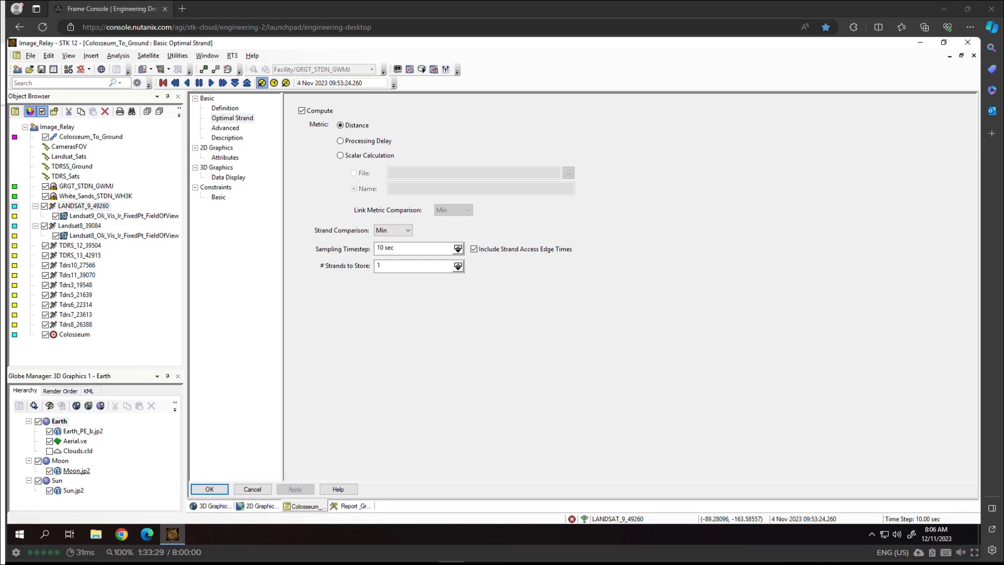
# - Change the optimal strand's strand comparison to Max and accept the chain properties
pyautogui.click(404, 231)
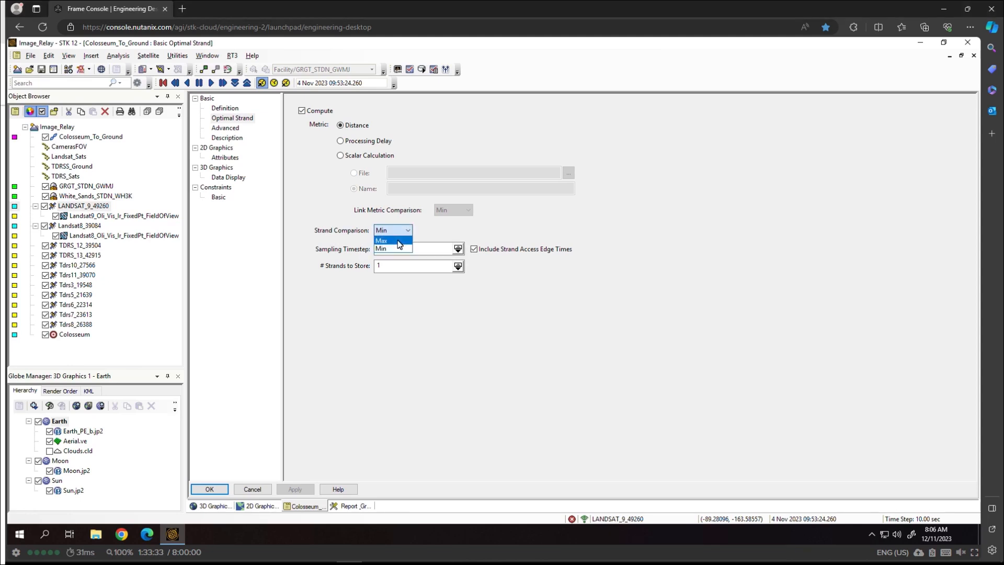
pyautogui.click(397, 240)
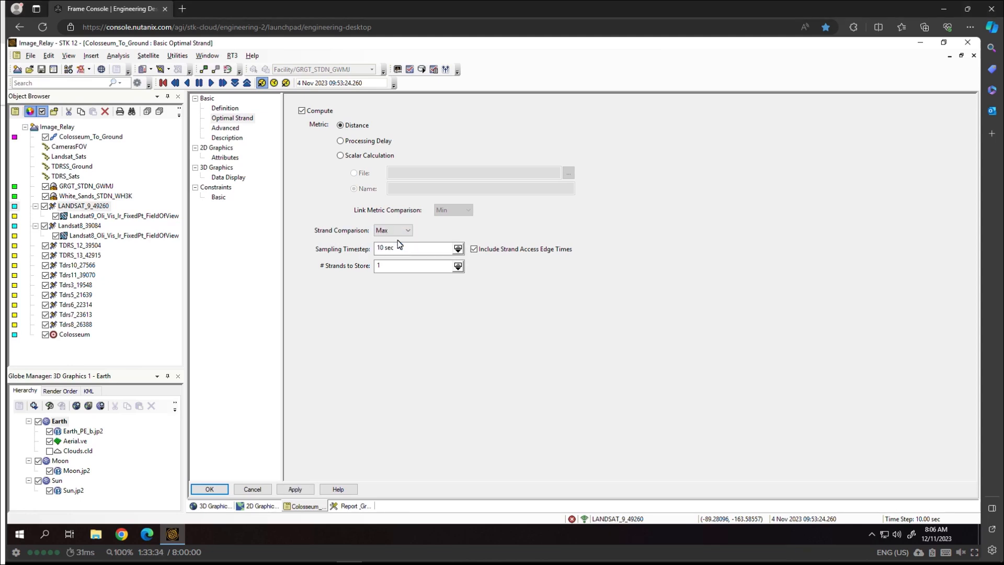
pyautogui.click(209, 489)
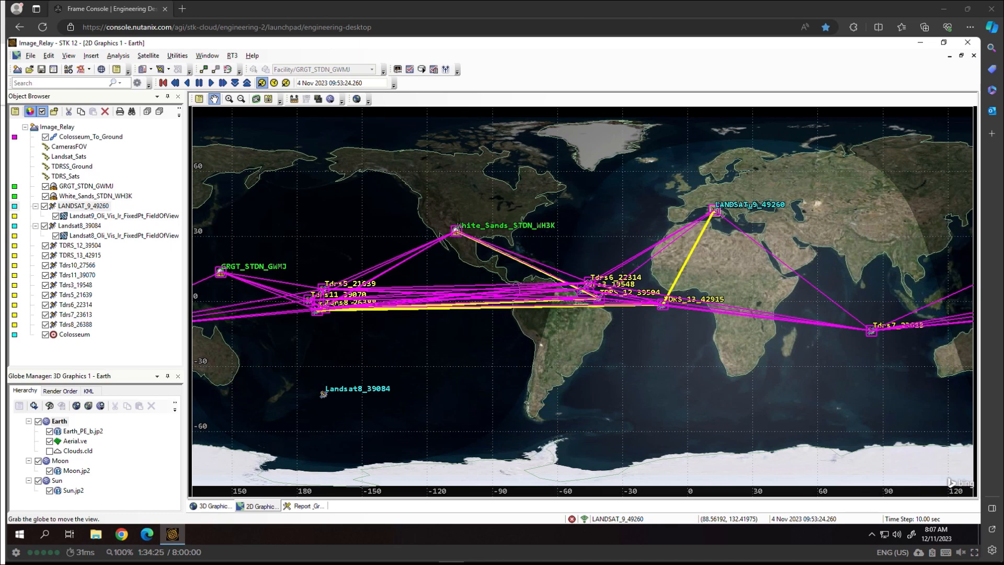
# - Generate the Optimal Strand at Time report for the Colosseum_To_Ground chain and inspect the full strand names
pyautogui.click(310, 507)
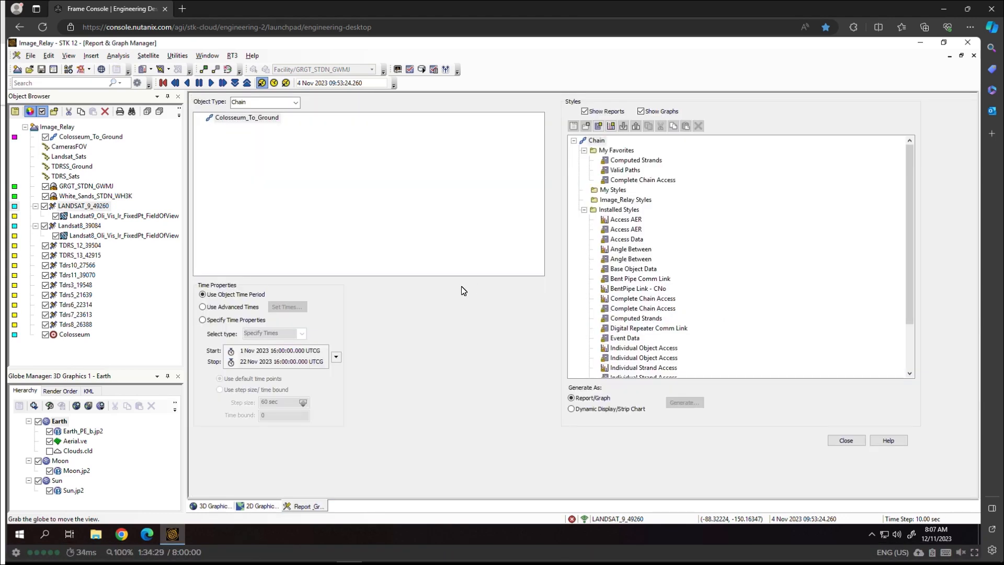
pyautogui.scroll(-2, 699, 320)
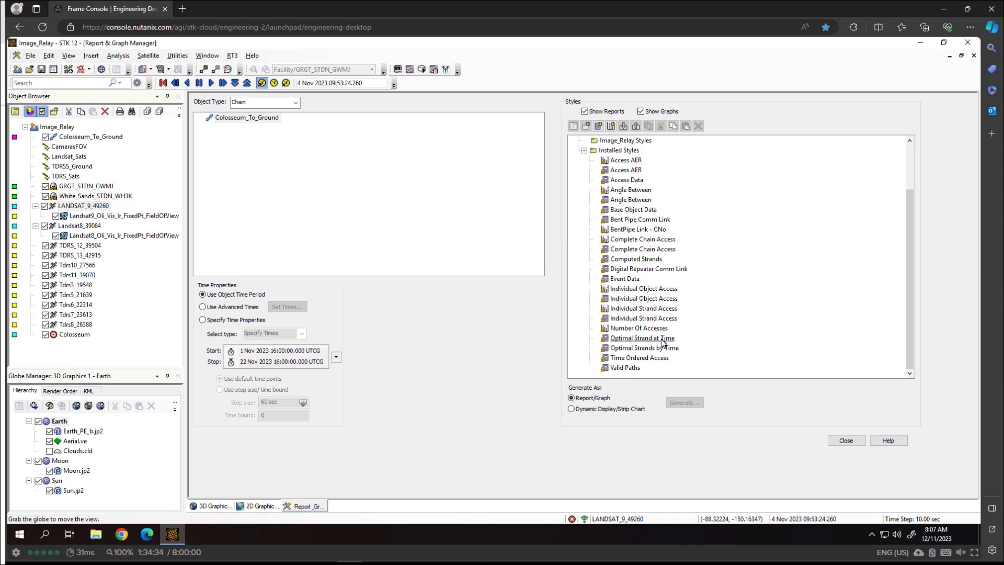
pyautogui.click(661, 338)
pyautogui.click(678, 401)
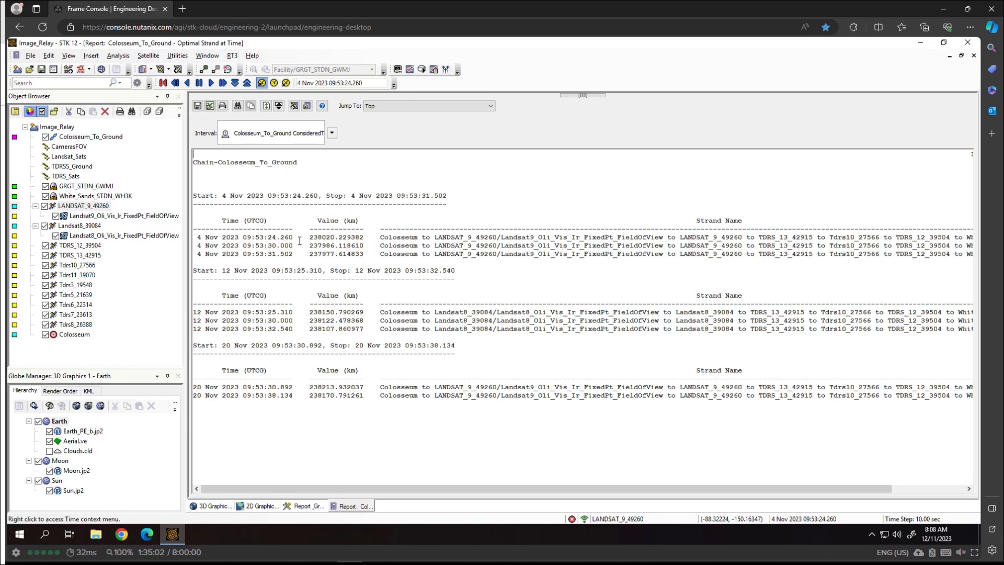
pyautogui.moveTo(432, 490); pyautogui.dragTo(549, 501)
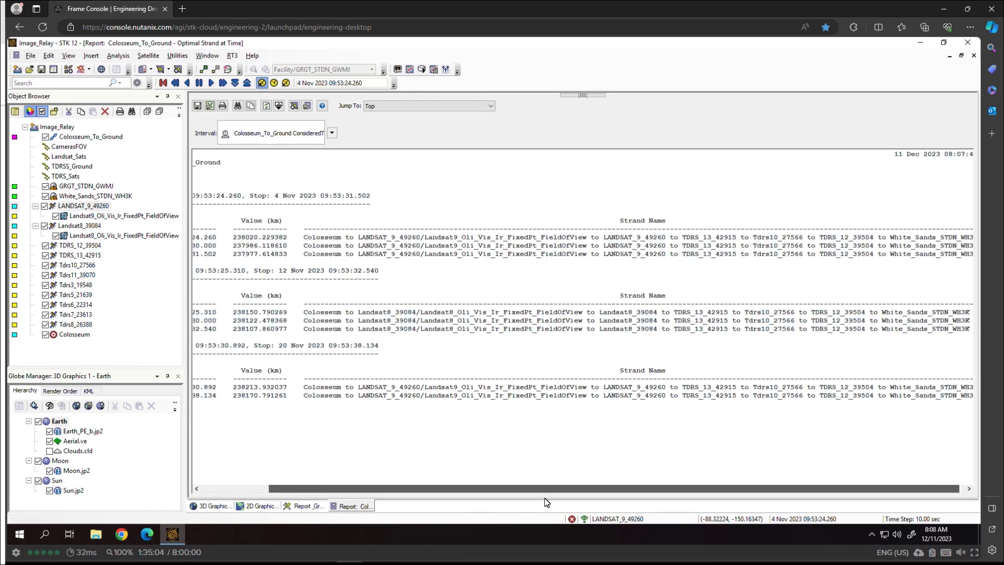
# - Finish reviewing the strand names and generate the Optimal Strands by Time report for the Colosseum_To_Ground chain
pyautogui.moveTo(441, 502); pyautogui.dragTo(390, 497)
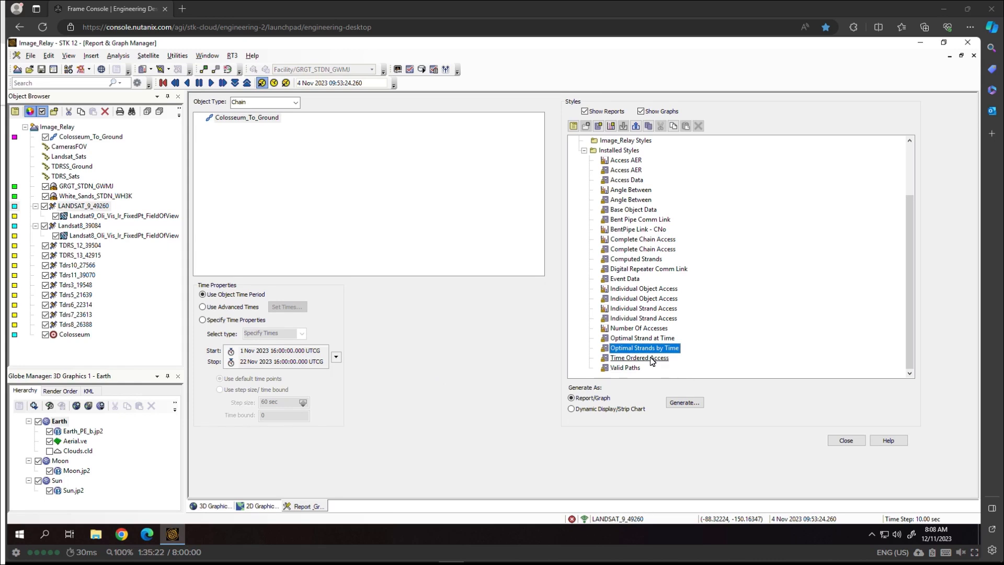
pyautogui.click(694, 404)
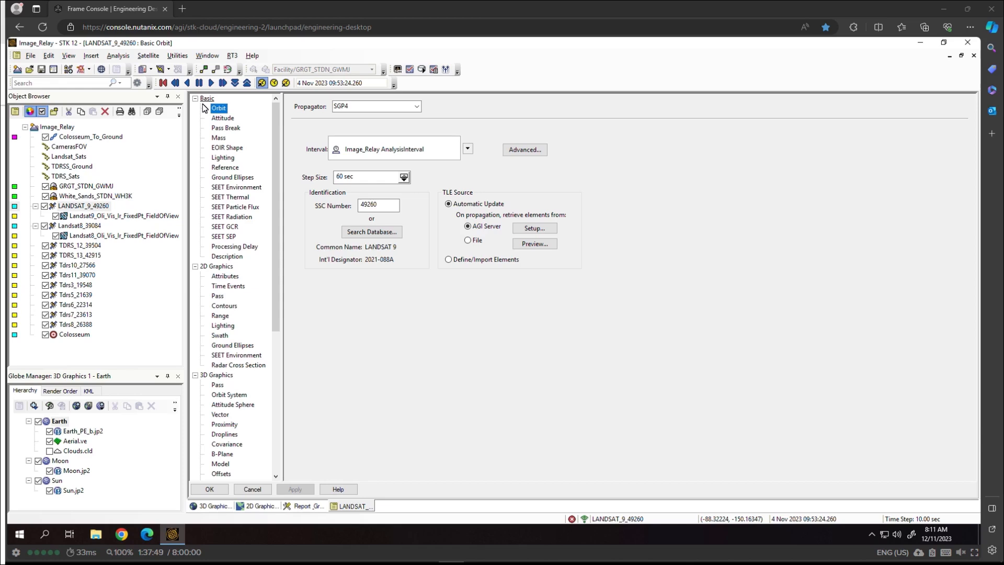
# - Set the LANDSAT_9_49260 satellite's processing delay time to 5 sec and accept its properties
pyautogui.click(249, 251)
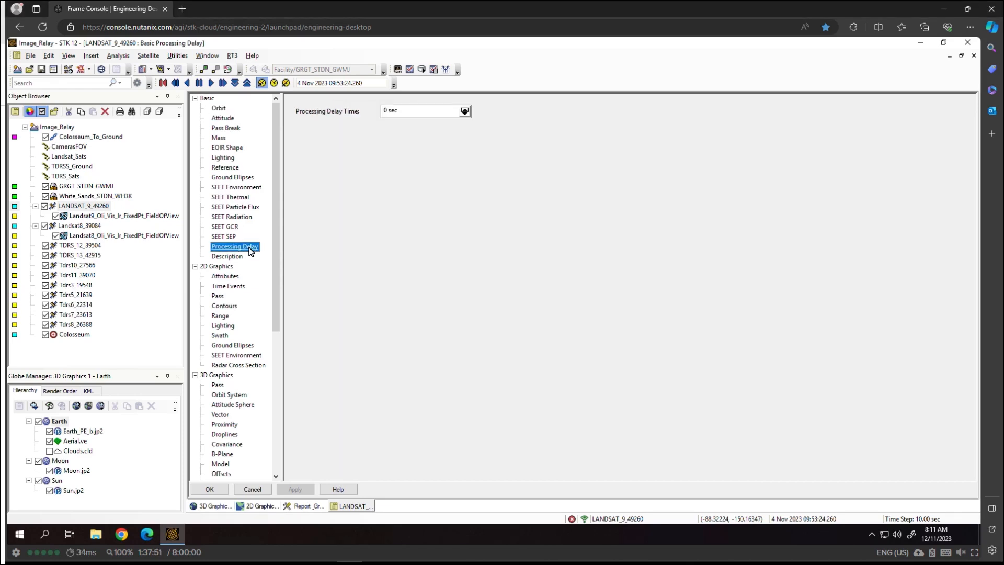
pyautogui.click(413, 112)
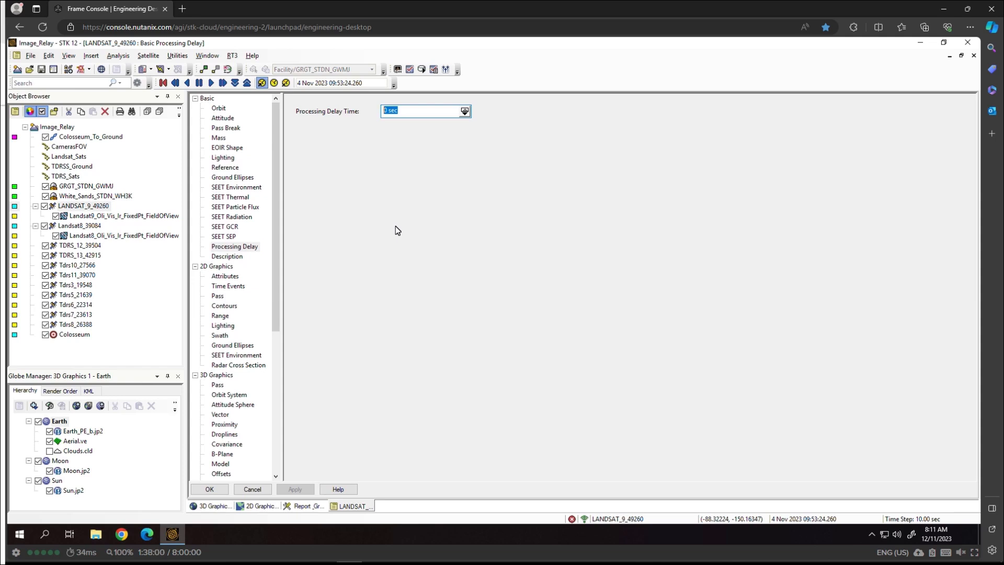
pyautogui.write('5 sec')
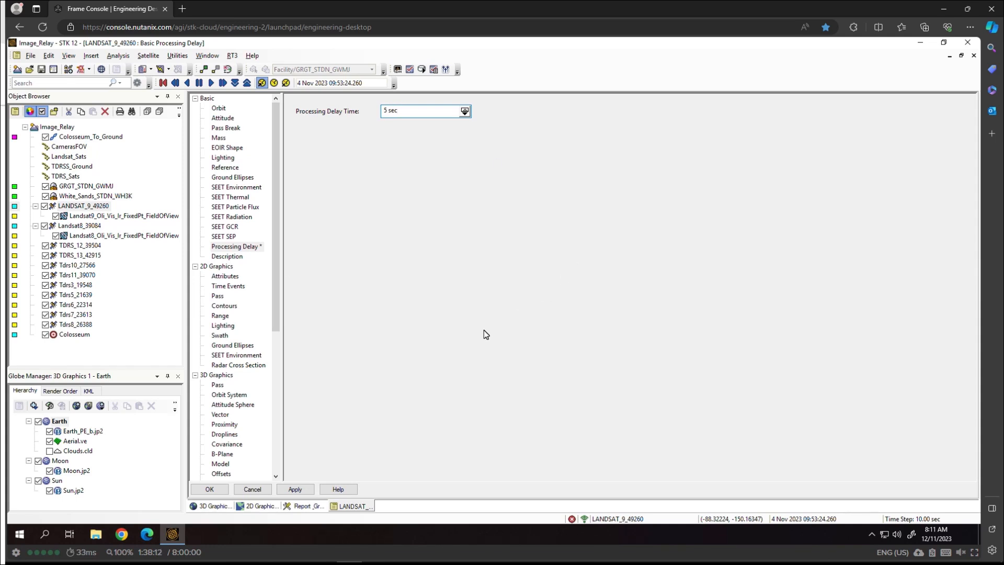
pyautogui.click(212, 492)
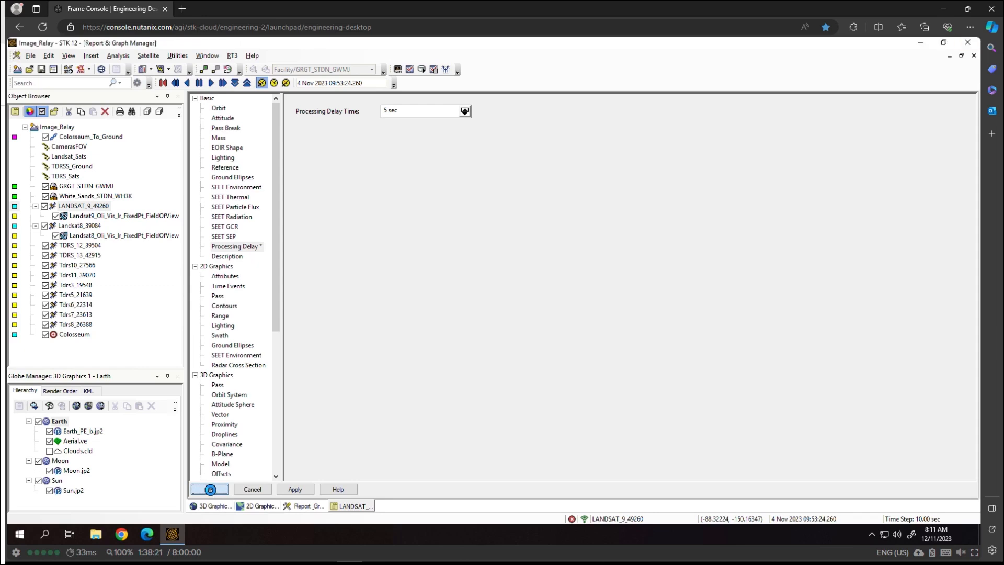
# - Change the Colosseum_To_Ground chain's optimal strand metric to Processing Delay and accept the chain properties
pyautogui.doubleClick(81, 138)
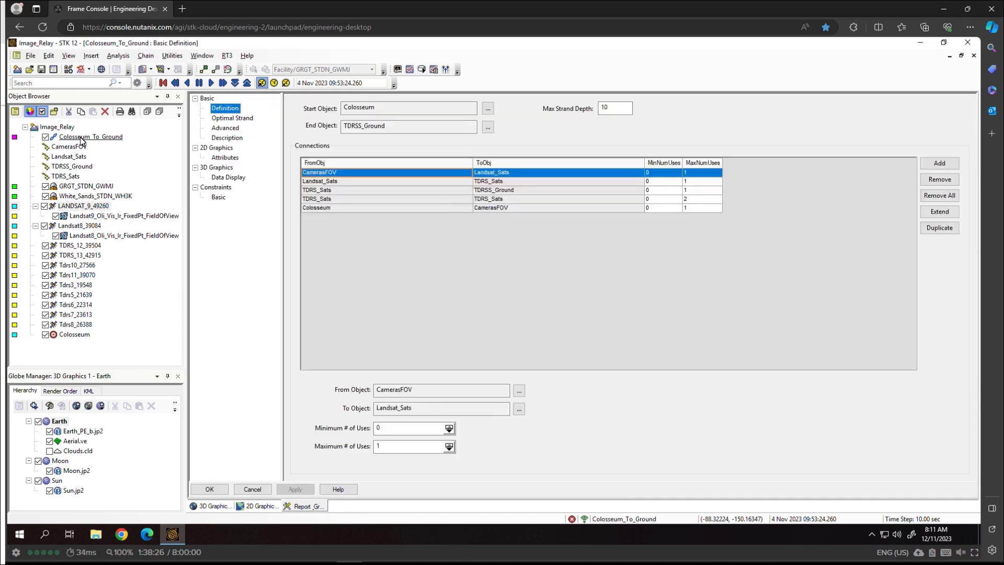
pyautogui.click(232, 119)
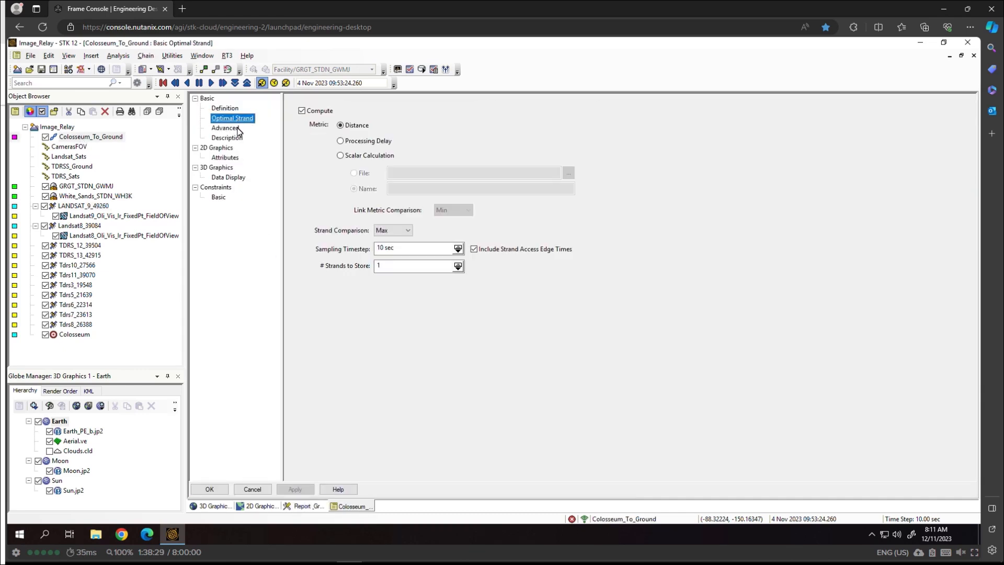
pyautogui.click(342, 141)
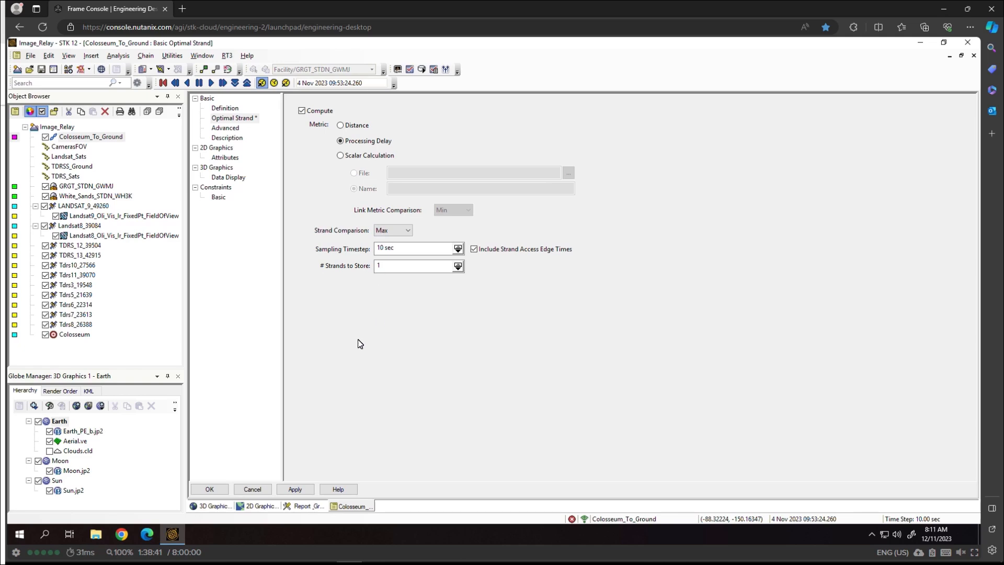
pyautogui.click(213, 489)
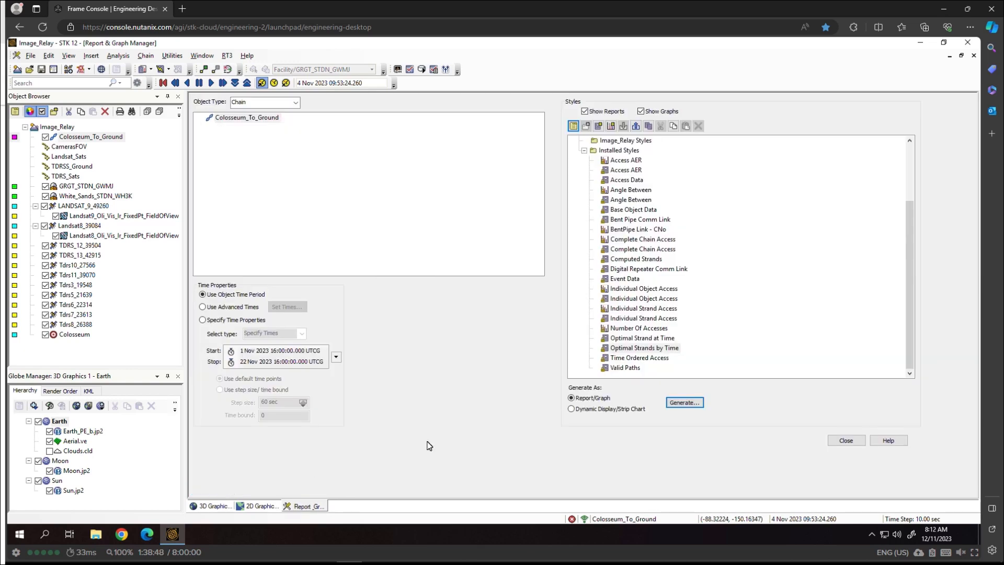
# - Generate a new Optimal Strands by Time report based on the processing delay metric and examine the delay value of each strand
pyautogui.doubleClick(666, 348)
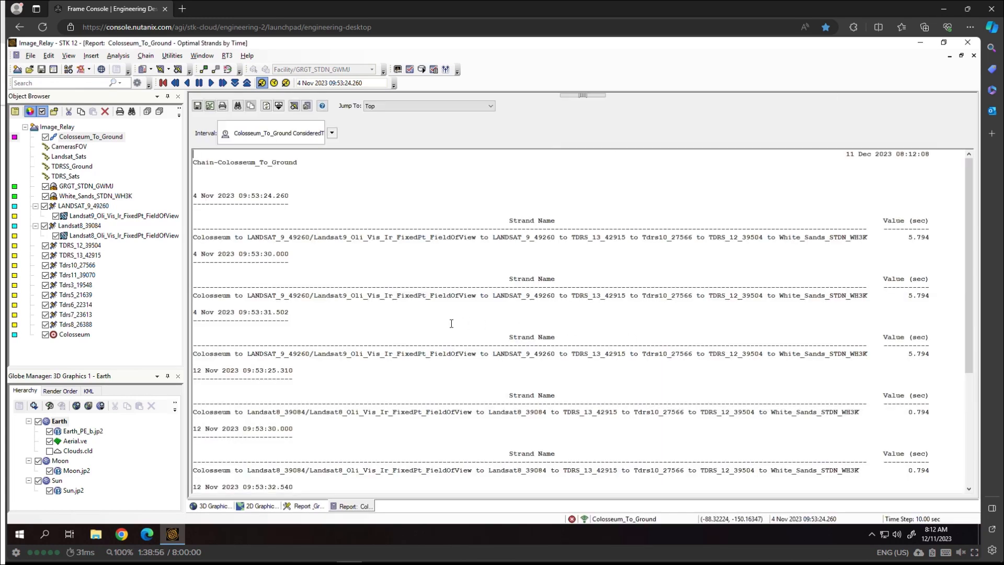
pyautogui.scroll(-3, 365, 305)
pyautogui.scroll(2, 366, 305)
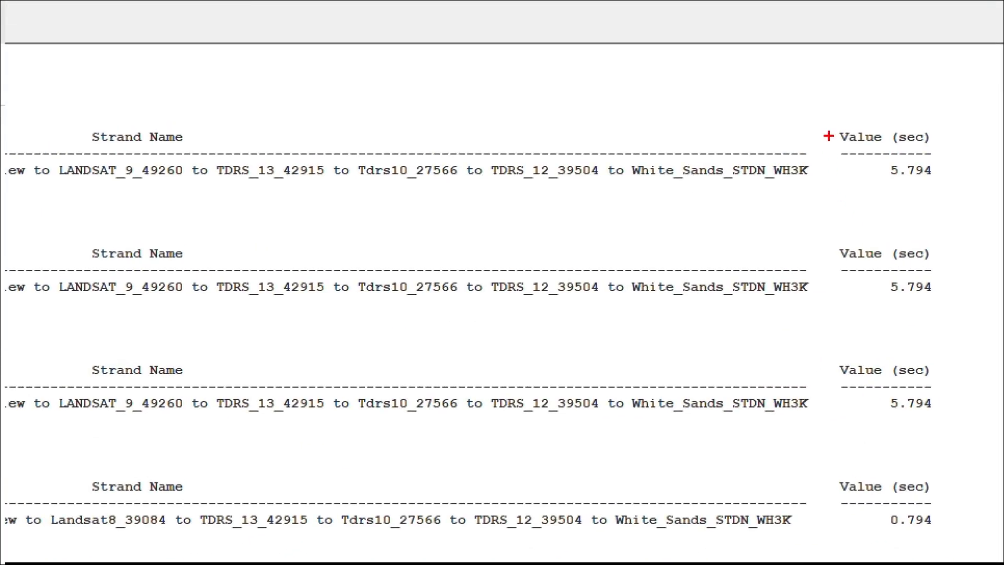
pyautogui.moveTo(835, 134)
pyautogui.mouseDown()
pyautogui.moveTo(932, 192)
pyautogui.moveTo(952, 192)
pyautogui.mouseUp()
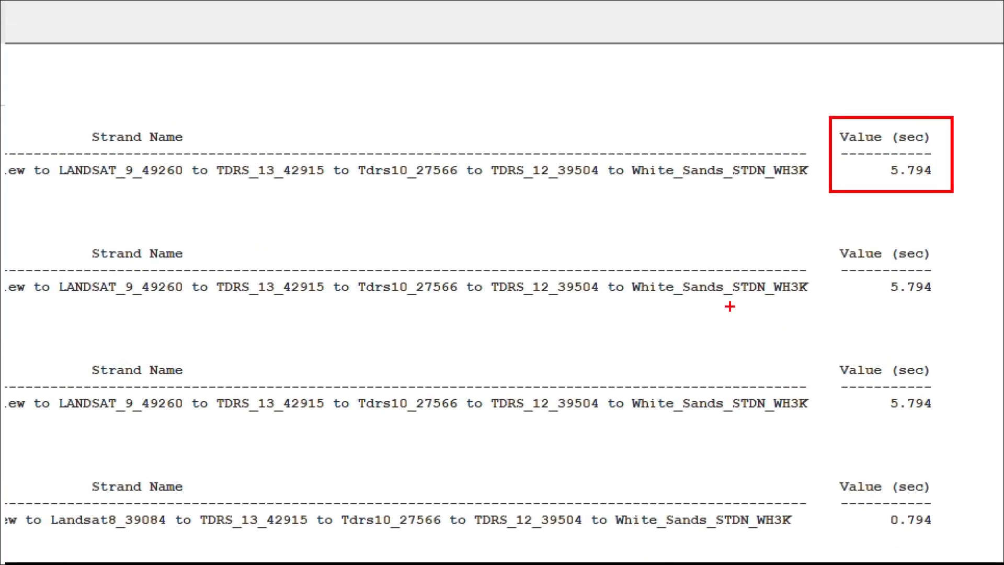